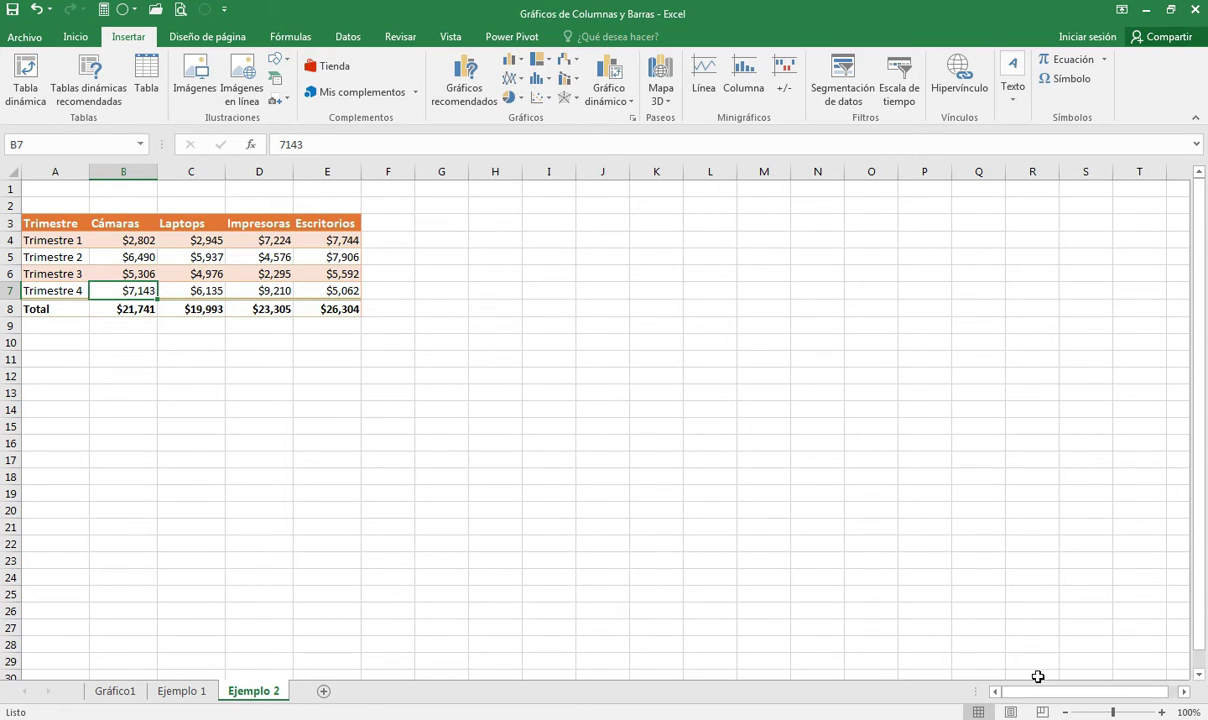
- Set the sheet zoom to 110% and select the quarterly sales data A3:E7, leaving out the Total row
{"action": "left_click", "coordinate": [1161, 711]}
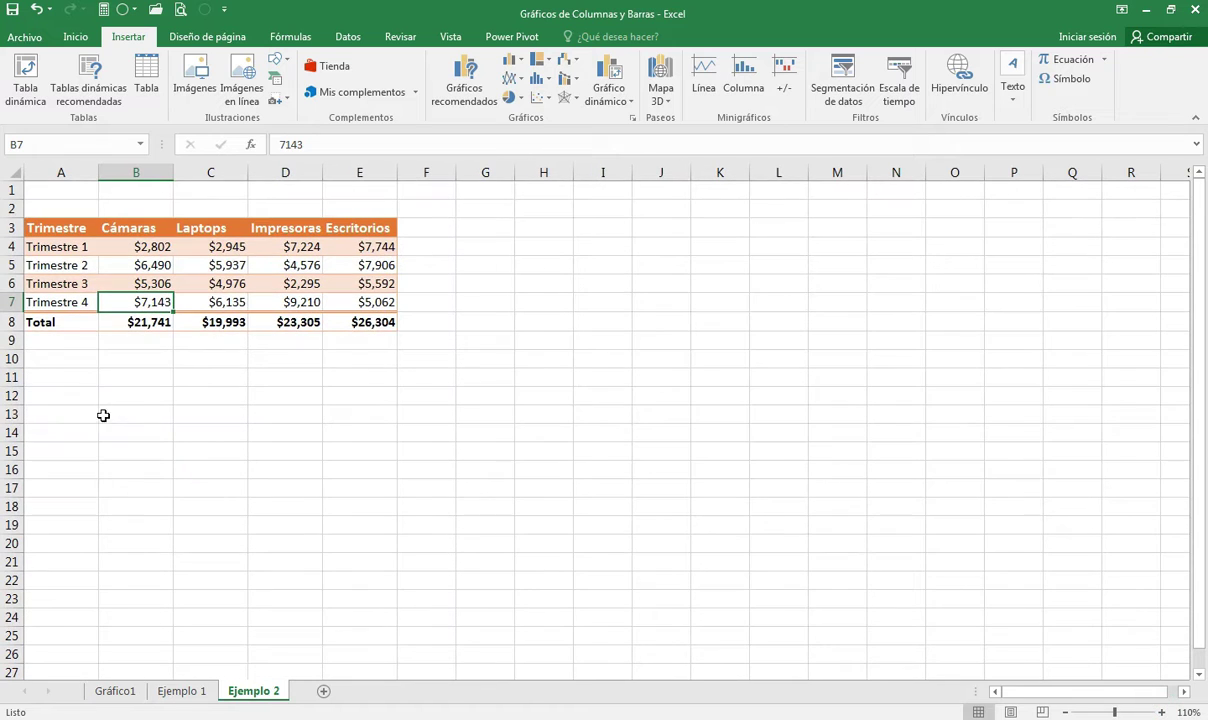
{"action": "left_click", "coordinate": [116, 283]}
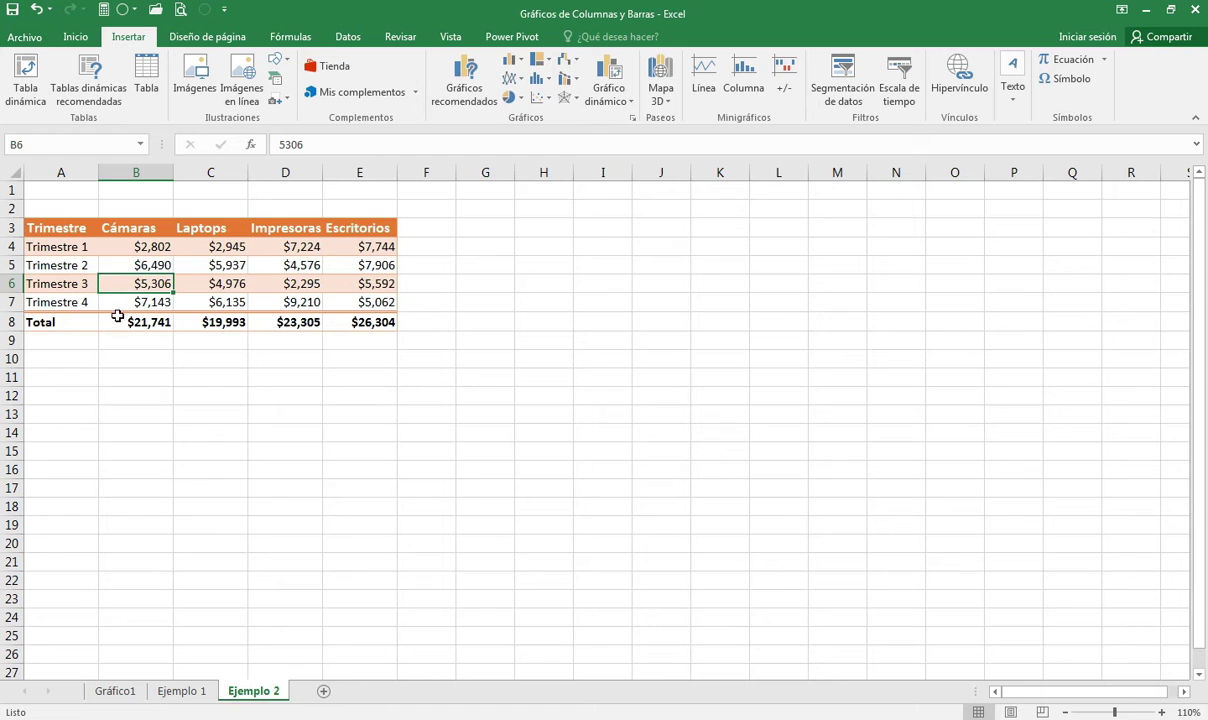
{"action": "left_click_drag", "start_coordinate": [45, 228], "coordinate": [370, 305]}
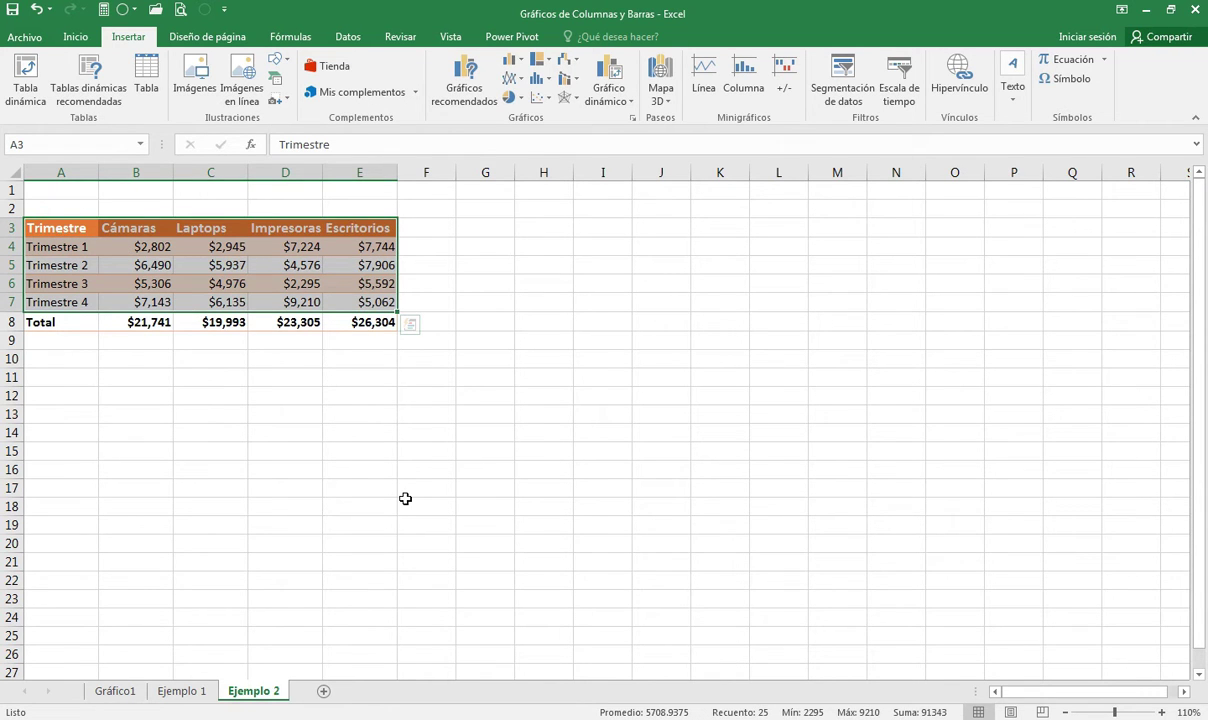
- Examine the recommended chart previews for the selected data, comparing the line chart and the two stacked bar variants, without inserting any
{"action": "left_click", "coordinate": [480, 105]}
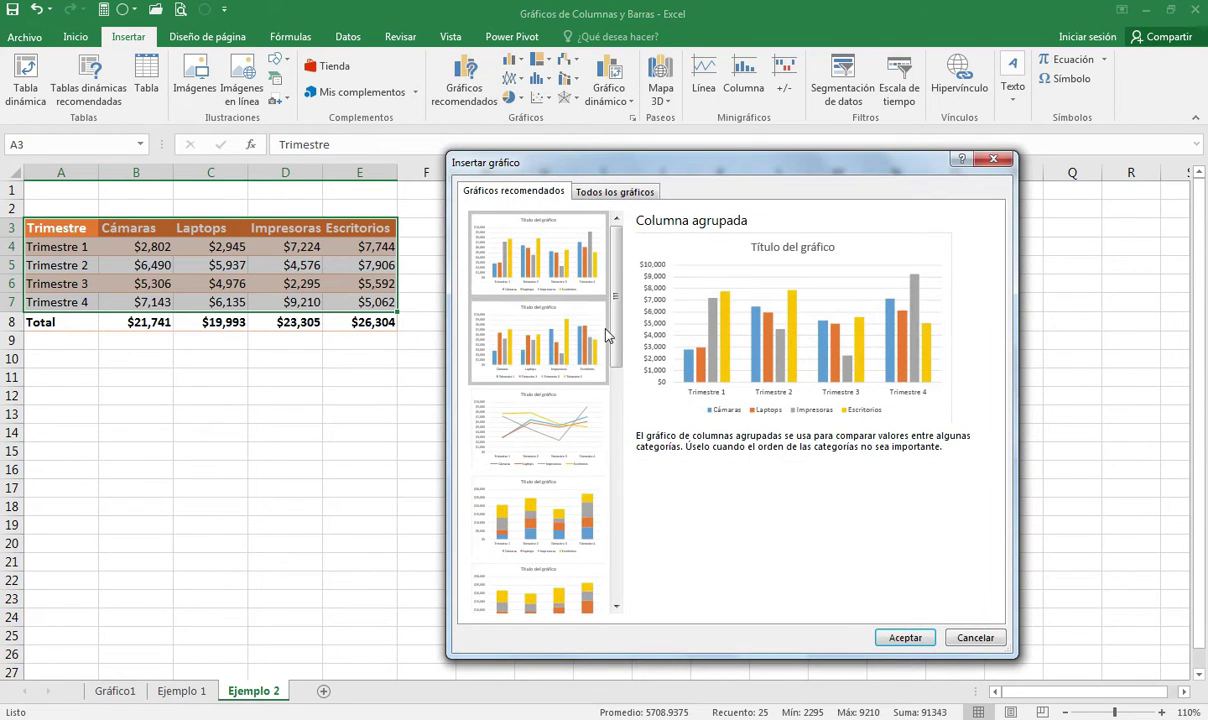
{"action": "scroll", "coordinate": [600, 320], "scroll_direction": "down", "scroll_amount": 1}
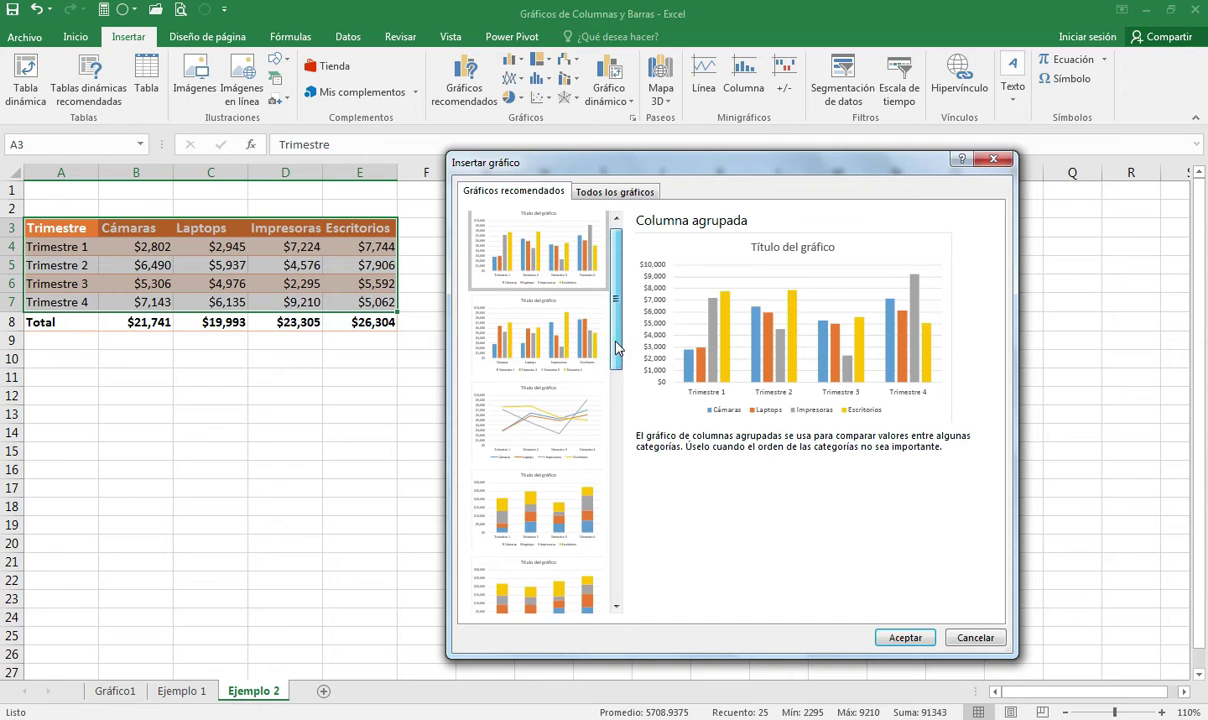
{"action": "left_click", "coordinate": [533, 318]}
{"action": "left_click", "coordinate": [520, 418]}
{"action": "scroll", "coordinate": [553, 420], "scroll_direction": "down", "scroll_amount": 5}
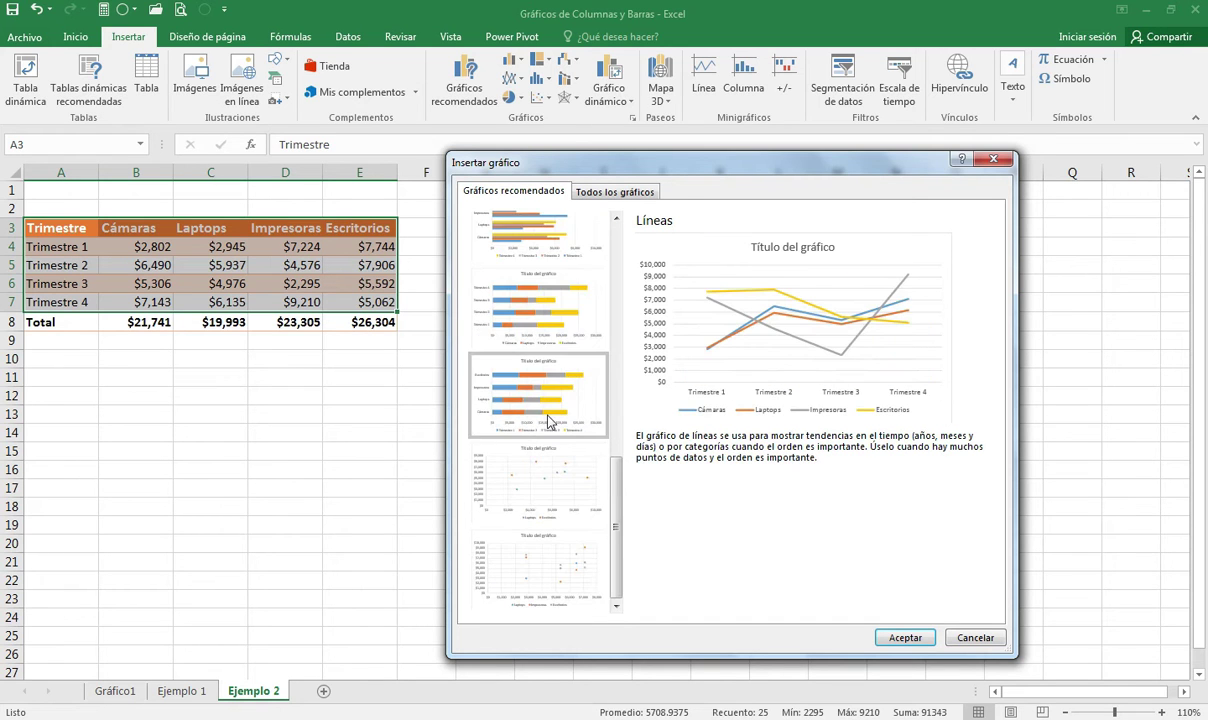
{"action": "left_click", "coordinate": [553, 323]}
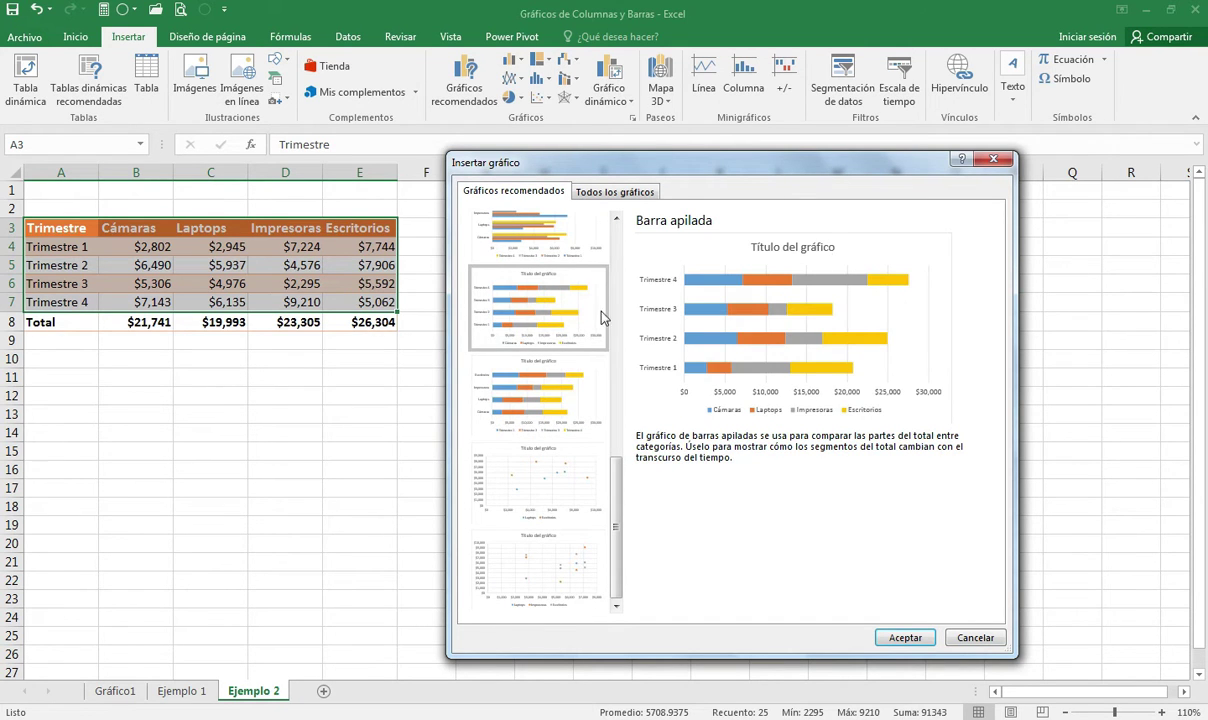
{"action": "left_click", "coordinate": [490, 380]}
{"action": "left_click", "coordinate": [531, 313]}
{"action": "left_click", "coordinate": [553, 388]}
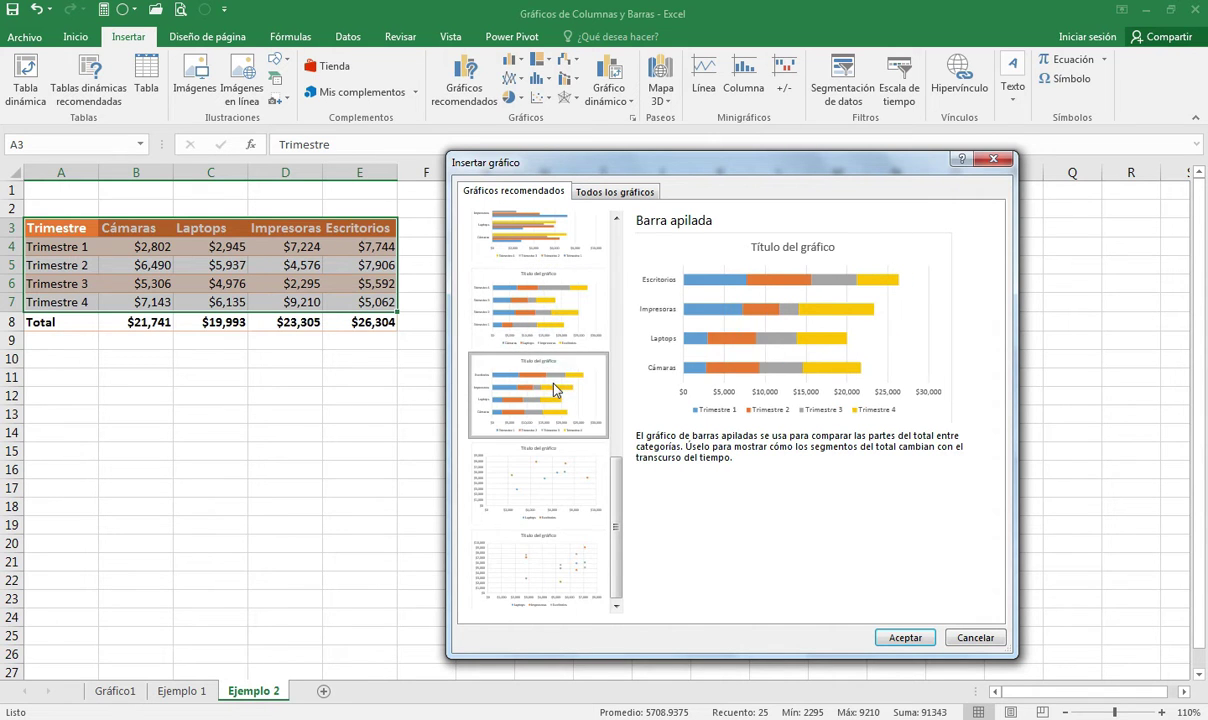
{"action": "left_click", "coordinate": [545, 333]}
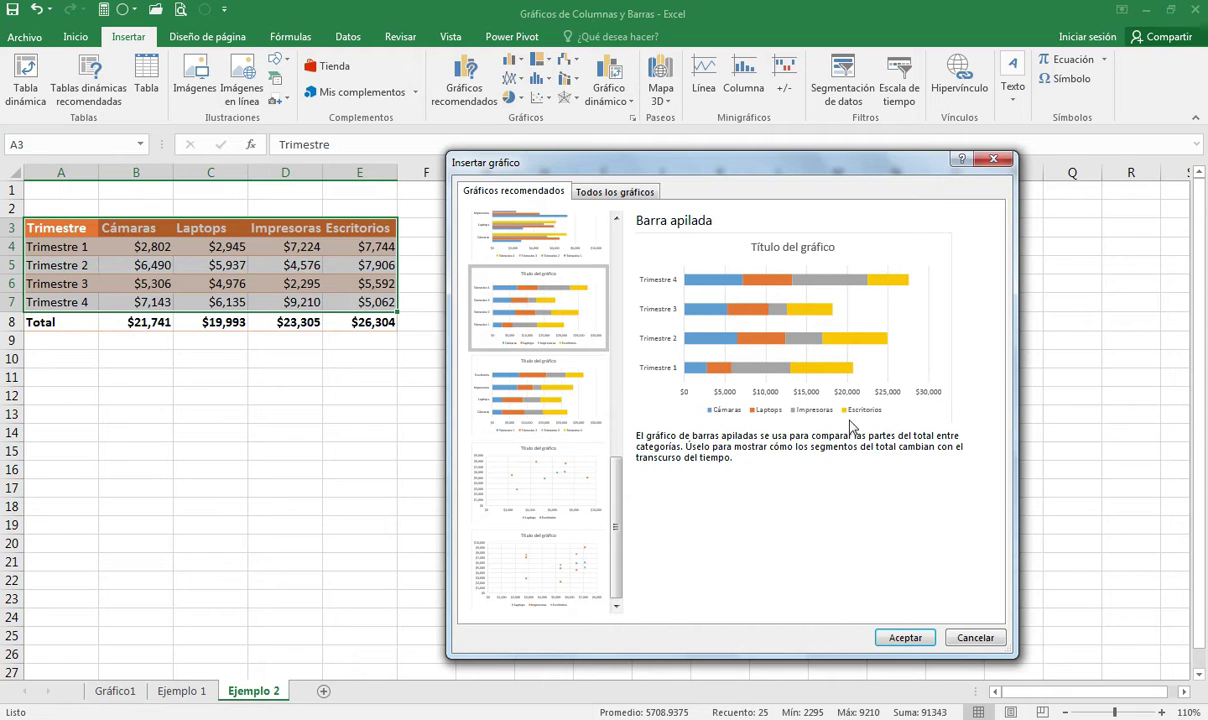
{"action": "left_click", "coordinate": [571, 407]}
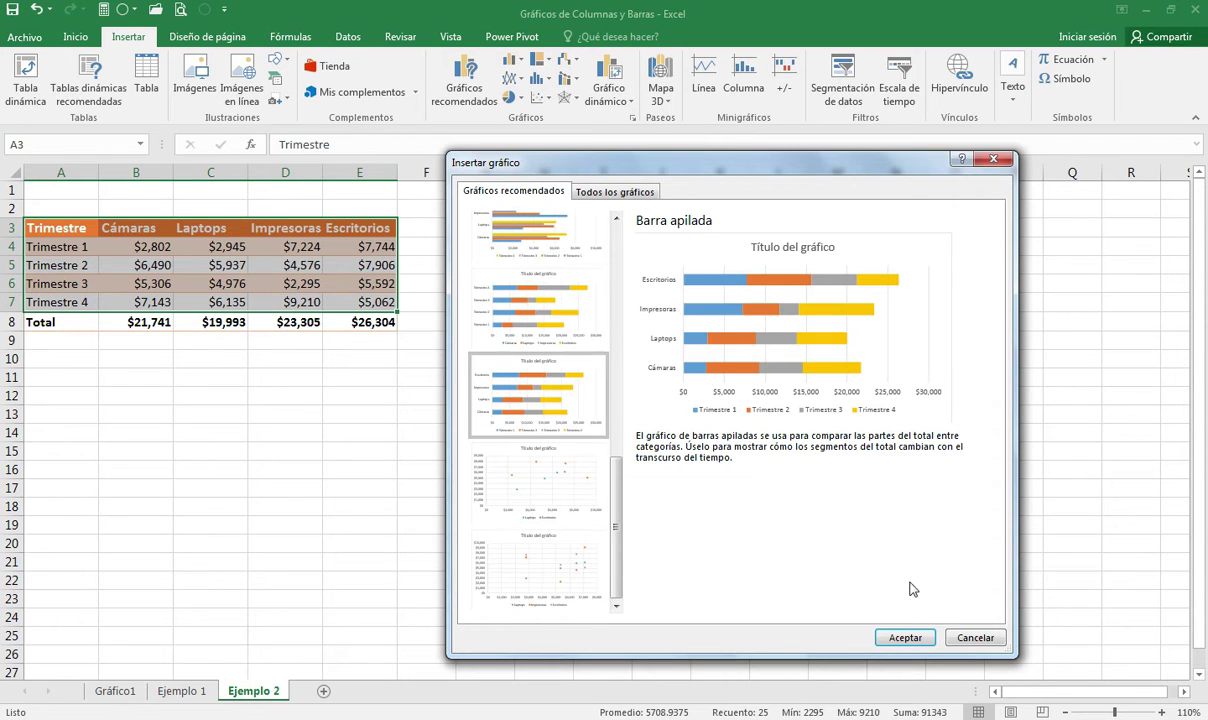
{"action": "left_click", "coordinate": [975, 638]}
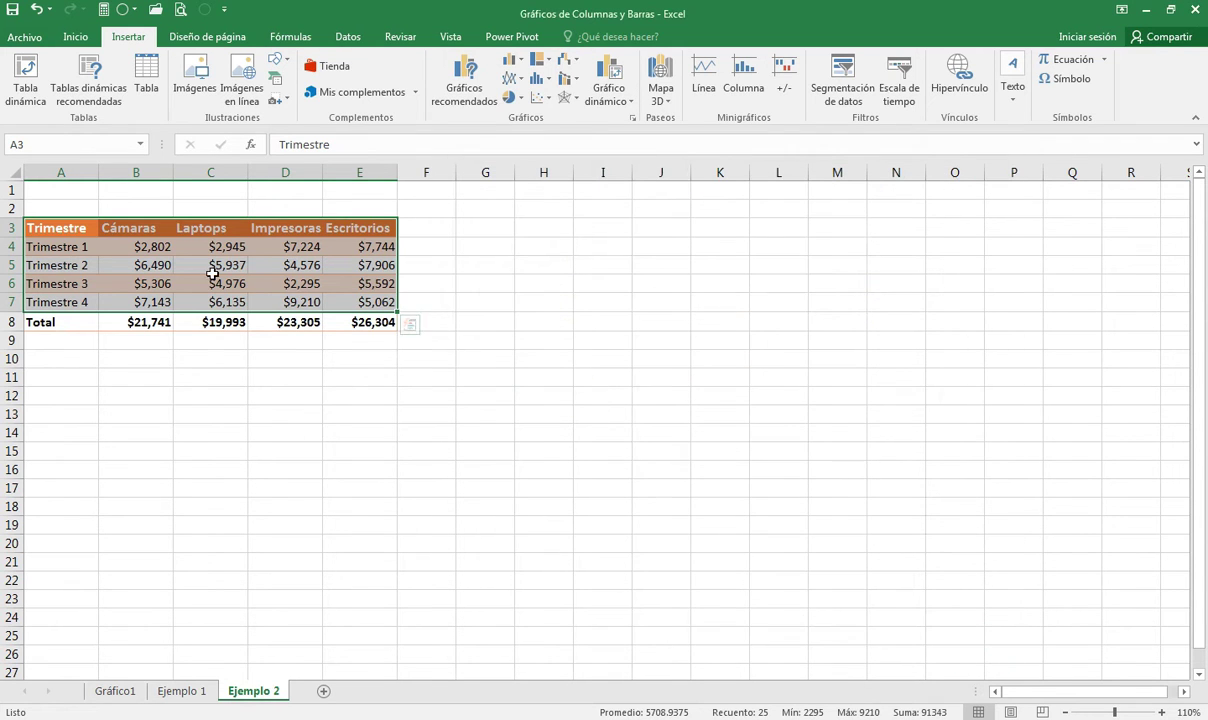
- Insert a 2-D stacked bar chart of the selected data and place it, slightly enlarged, beside the table
{"action": "left_click", "coordinate": [517, 62]}
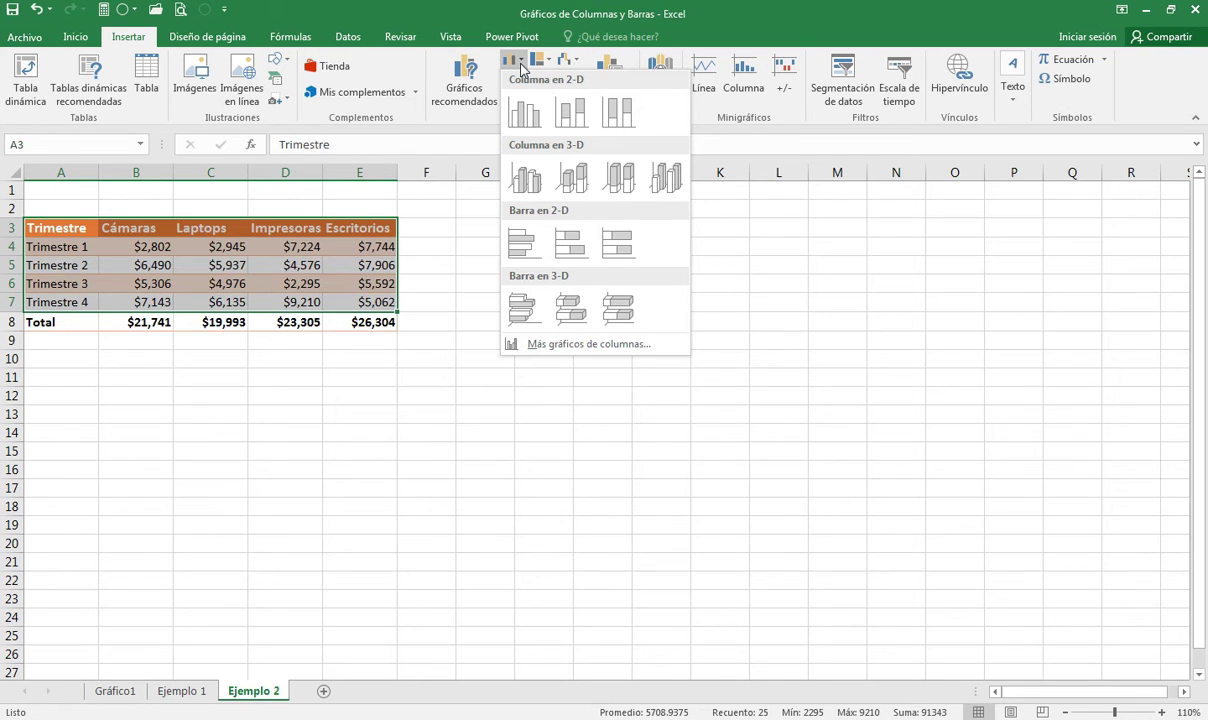
{"action": "left_click", "coordinate": [576, 262]}
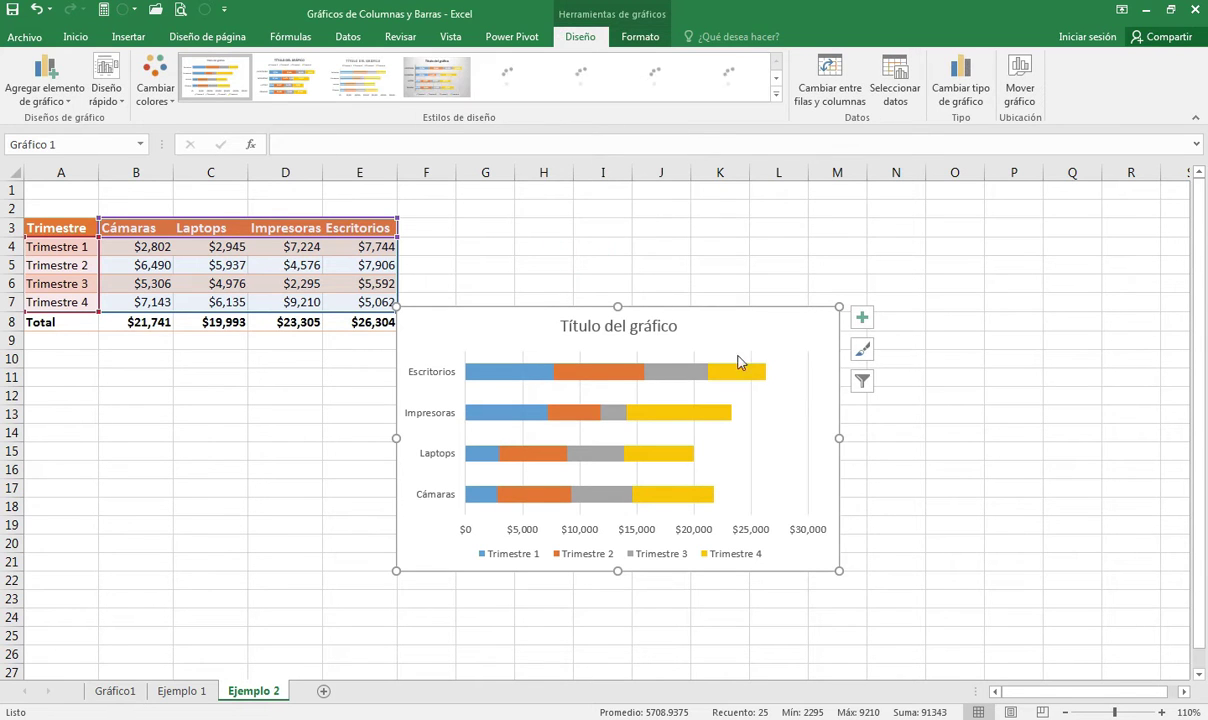
{"action": "left_click_drag", "start_coordinate": [728, 315], "coordinate": [758, 221]}
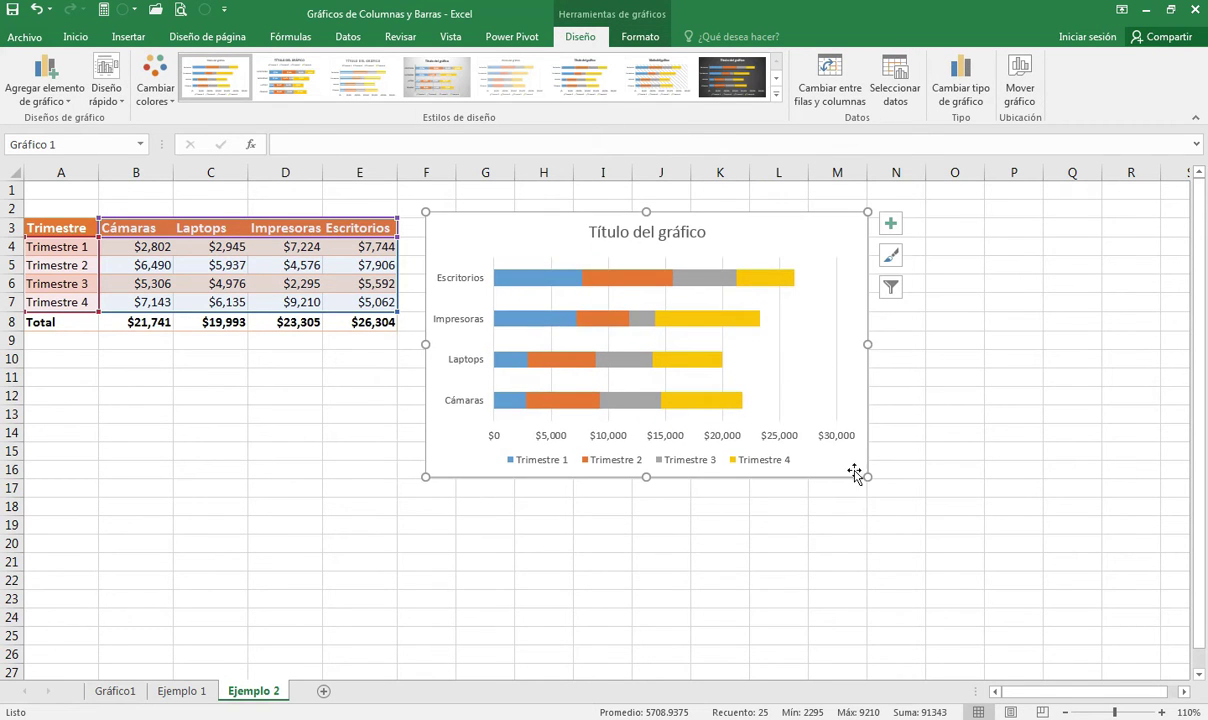
{"action": "left_click_drag", "start_coordinate": [868, 478], "coordinate": [912, 500]}
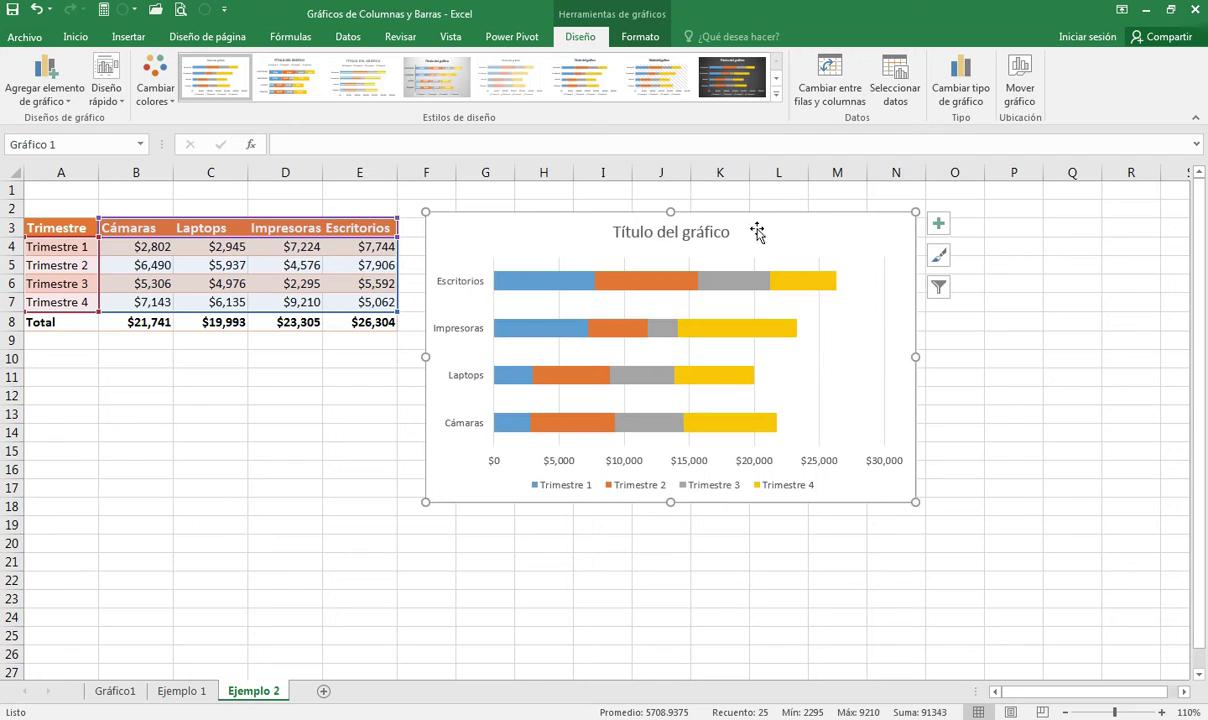
{"action": "left_click_drag", "start_coordinate": [741, 222], "coordinate": [745, 216]}
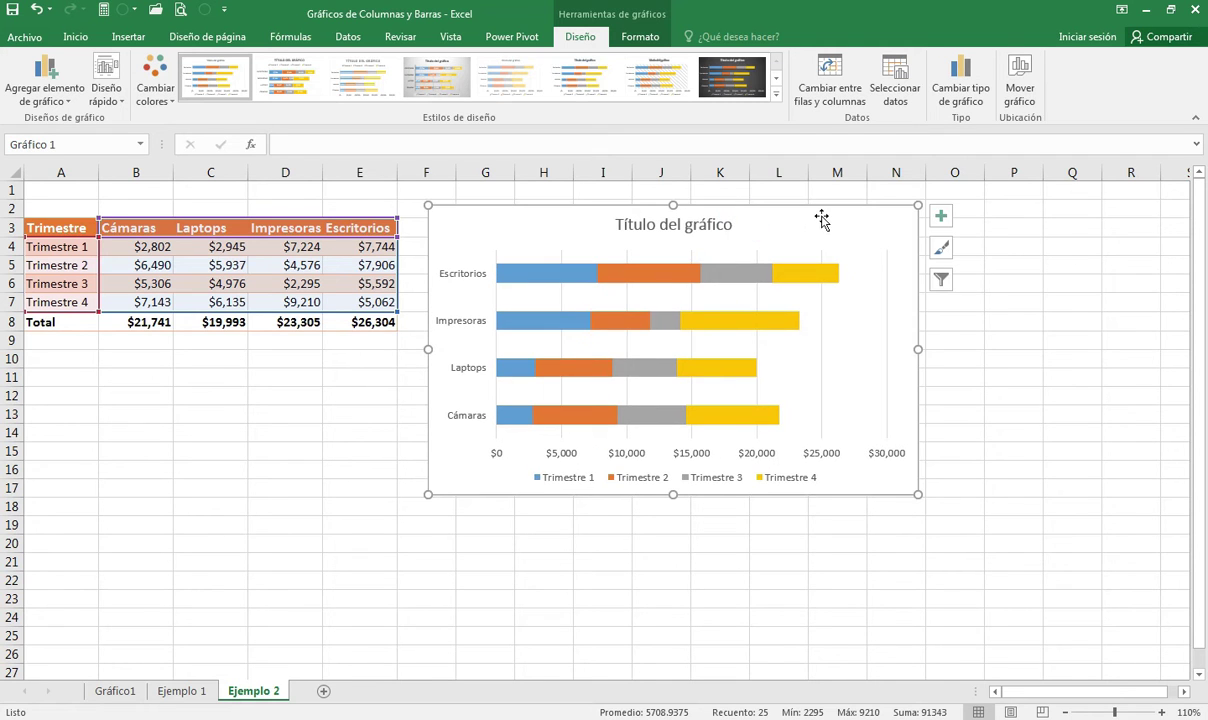
- Replace the placeholder chart title with "Ventas por Trimestre"
{"action": "left_click", "coordinate": [676, 226]}
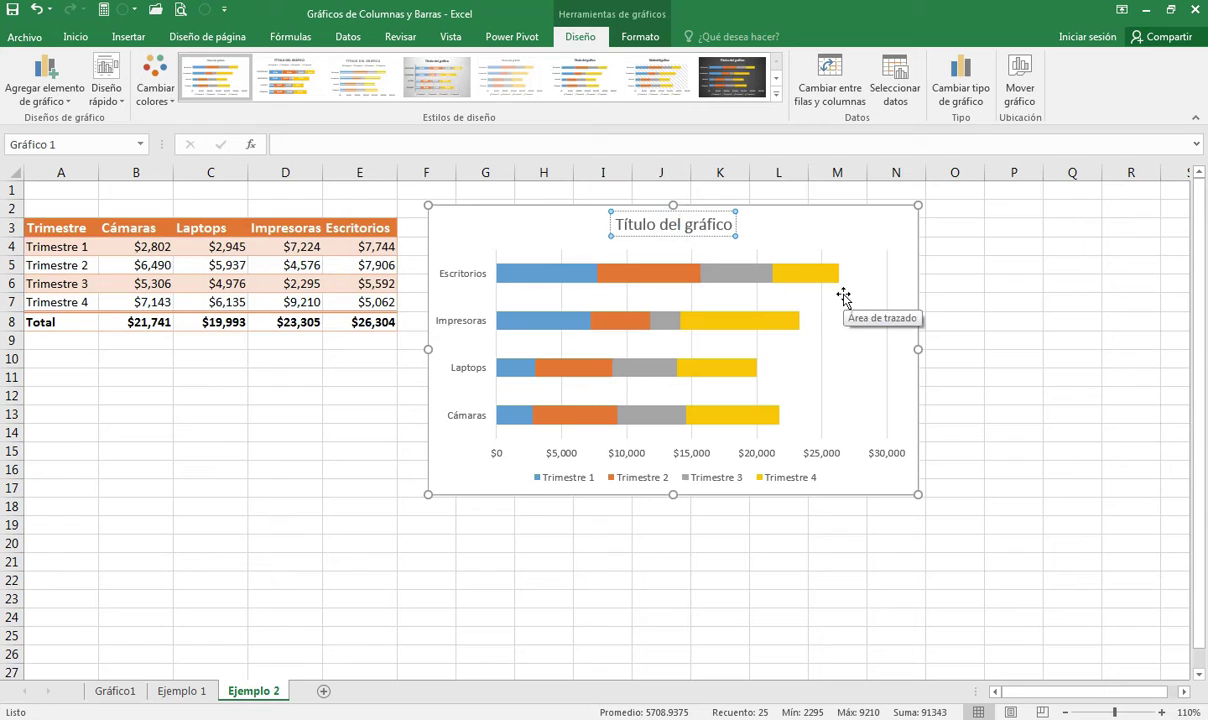
{"action": "key", "text": "BackSpace"}
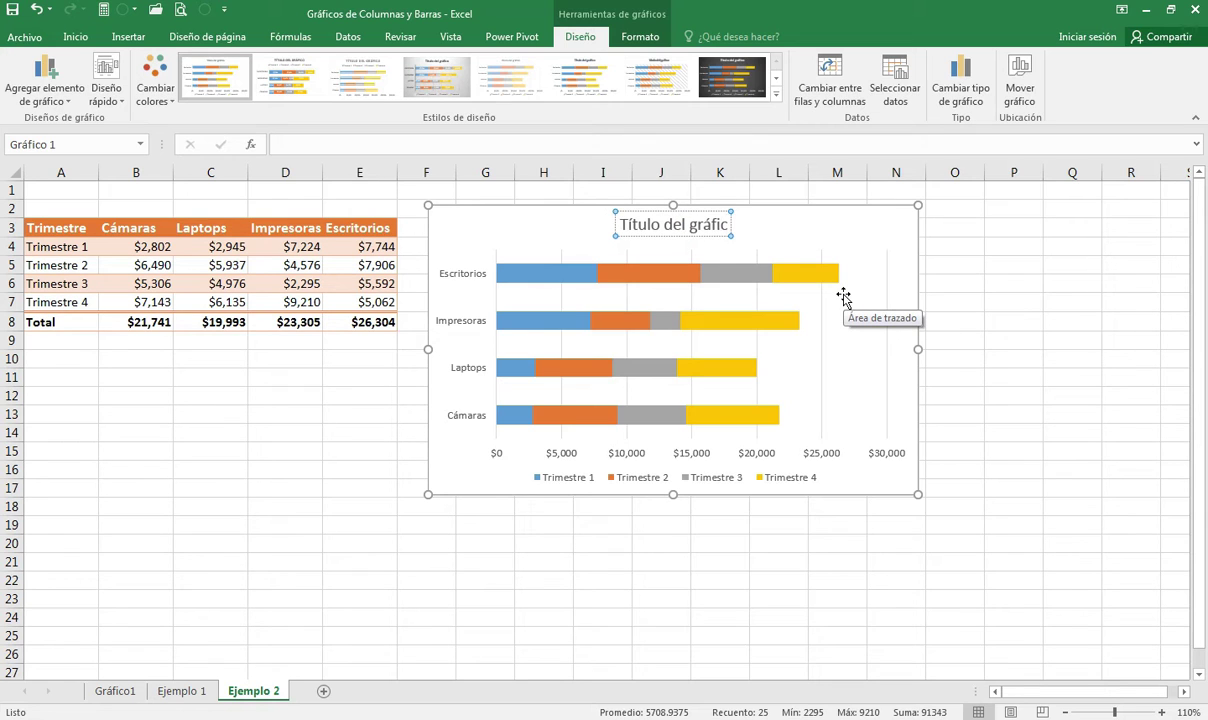
{"action": "key", "text": "ctrl+a"}
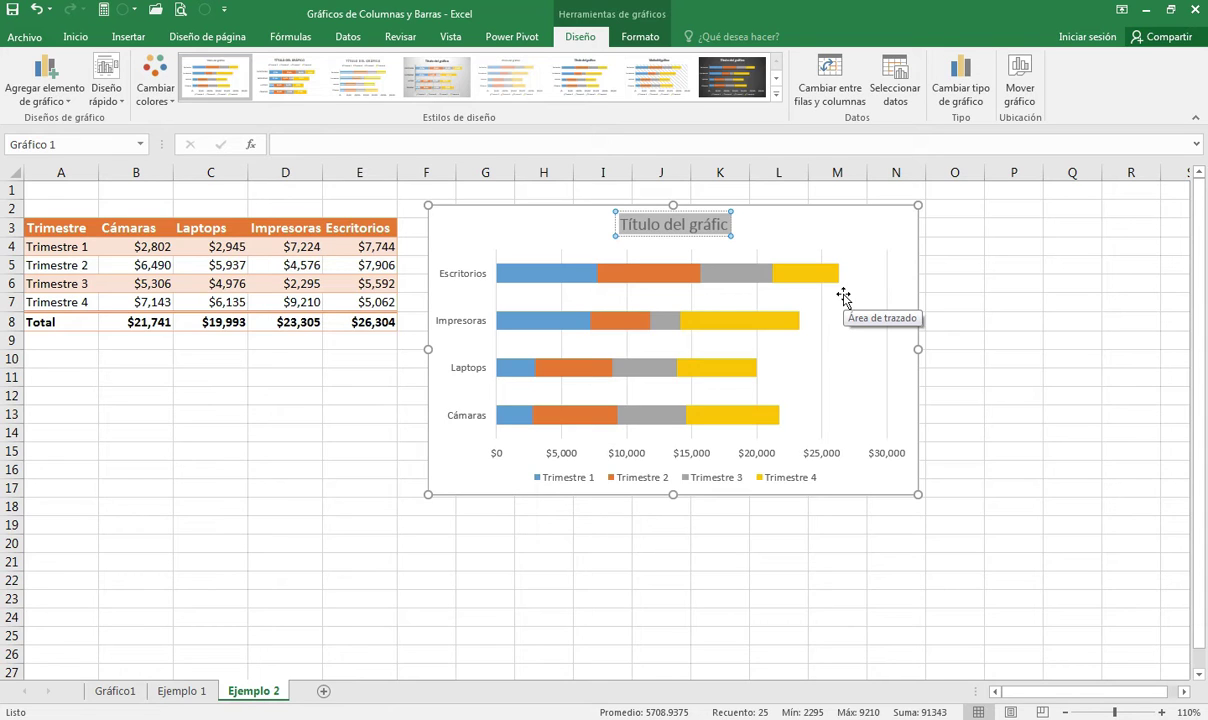
{"action": "type", "text": "V"}
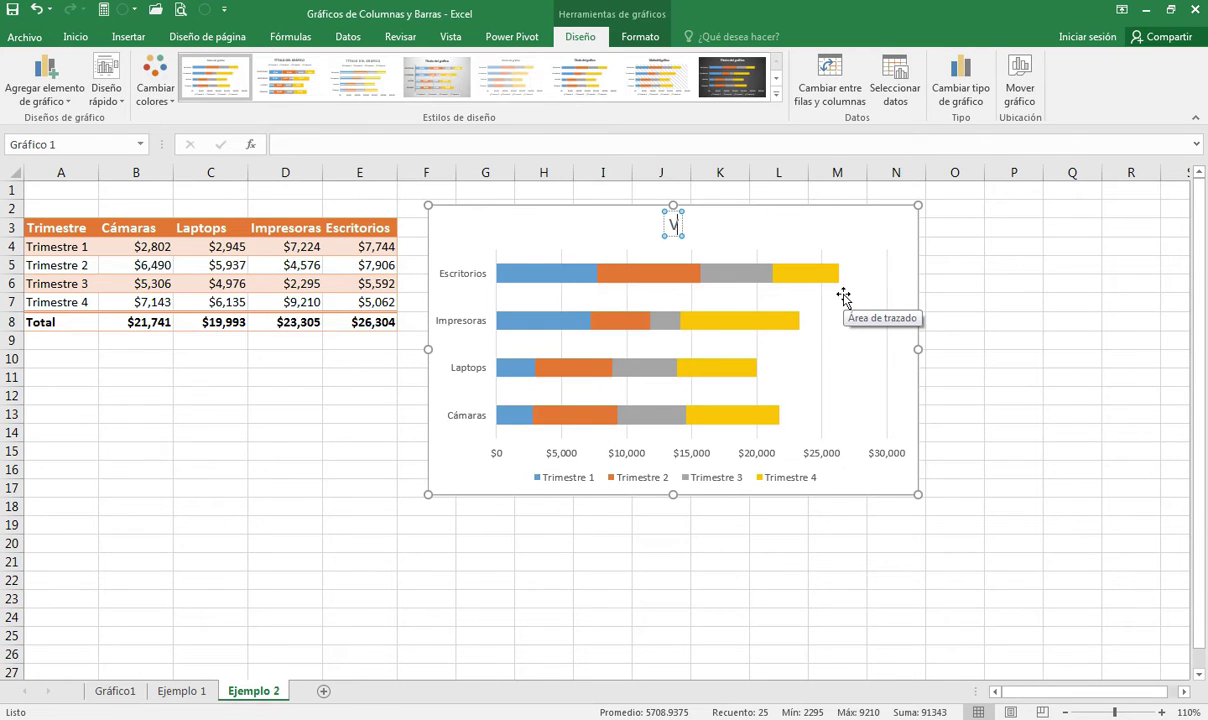
{"action": "type", "text": "entas por T"}
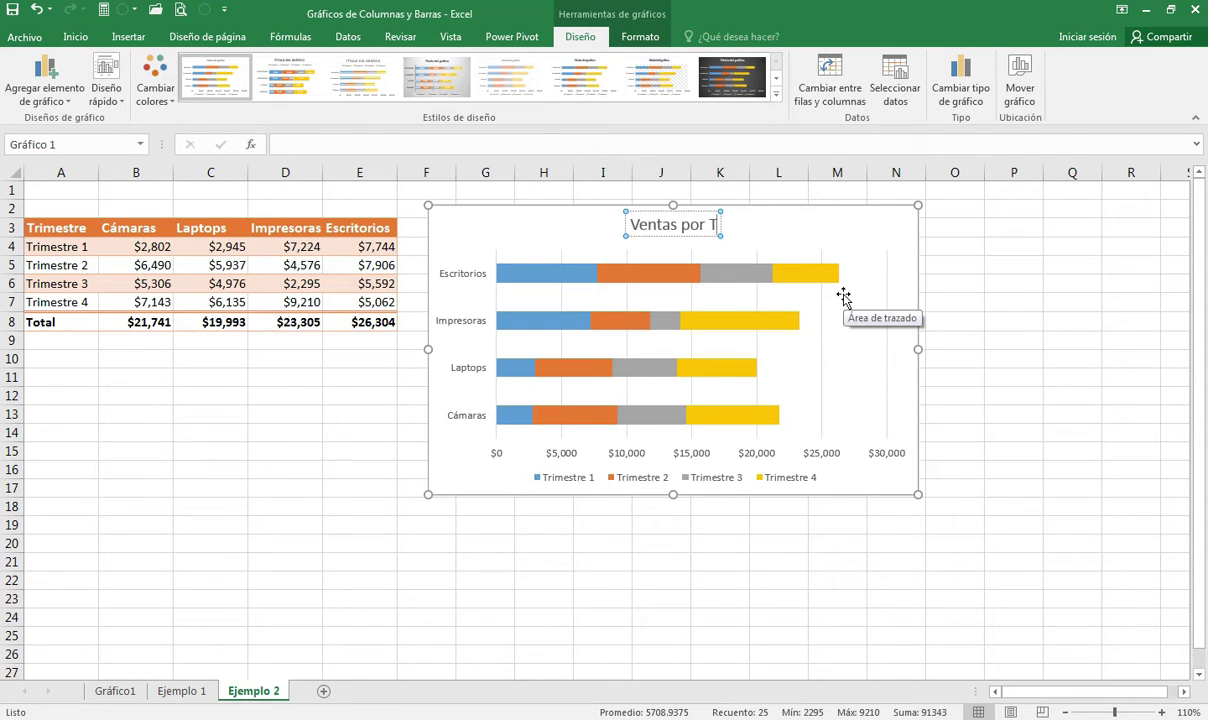
{"action": "type", "text": "rime"}
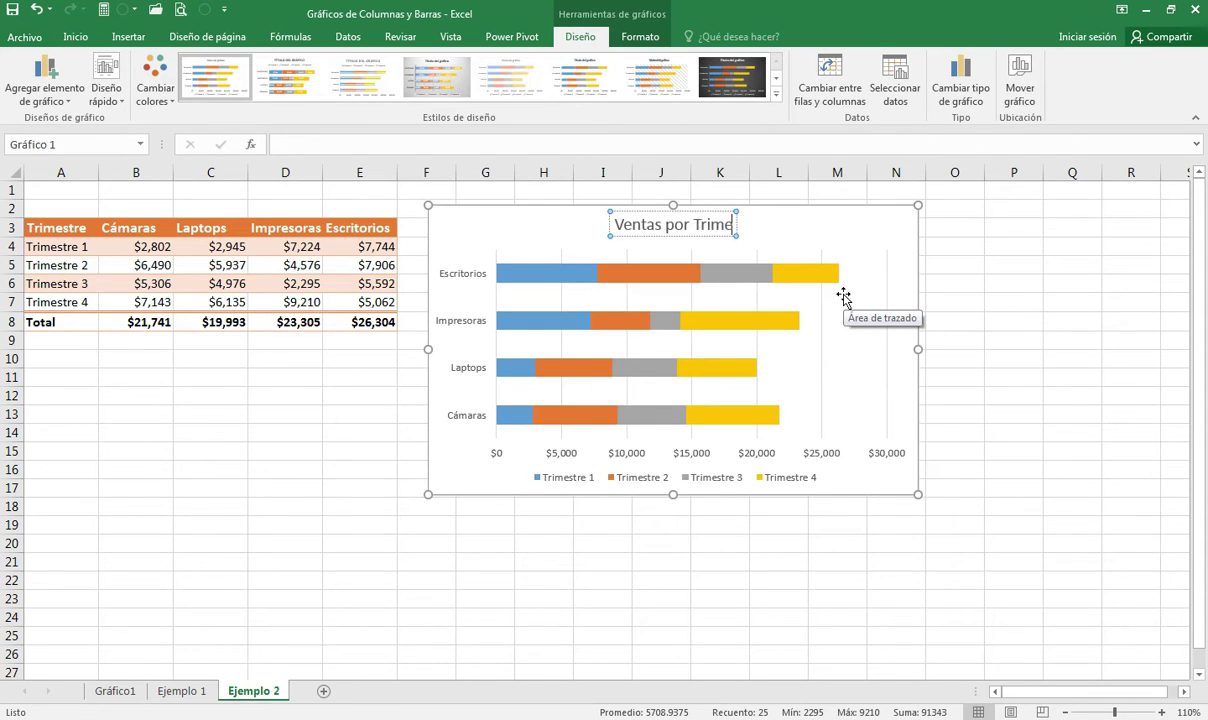
{"action": "type", "text": "stre"}
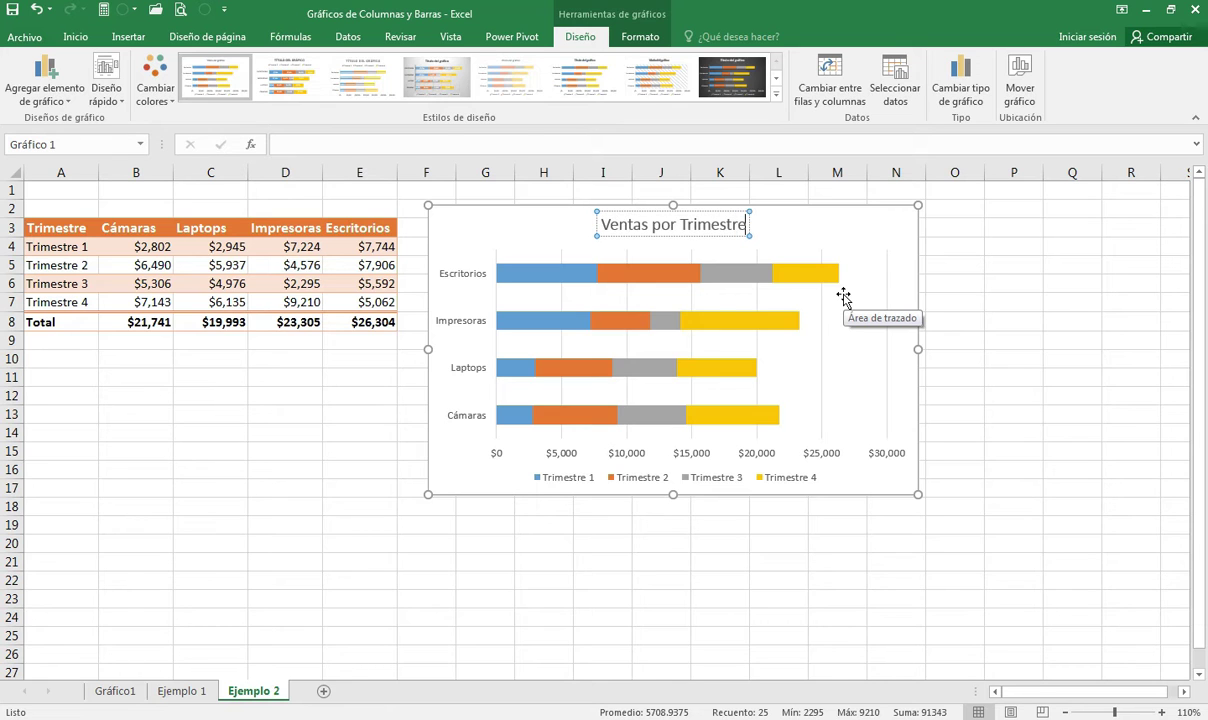
{"action": "left_click", "coordinate": [553, 209]}
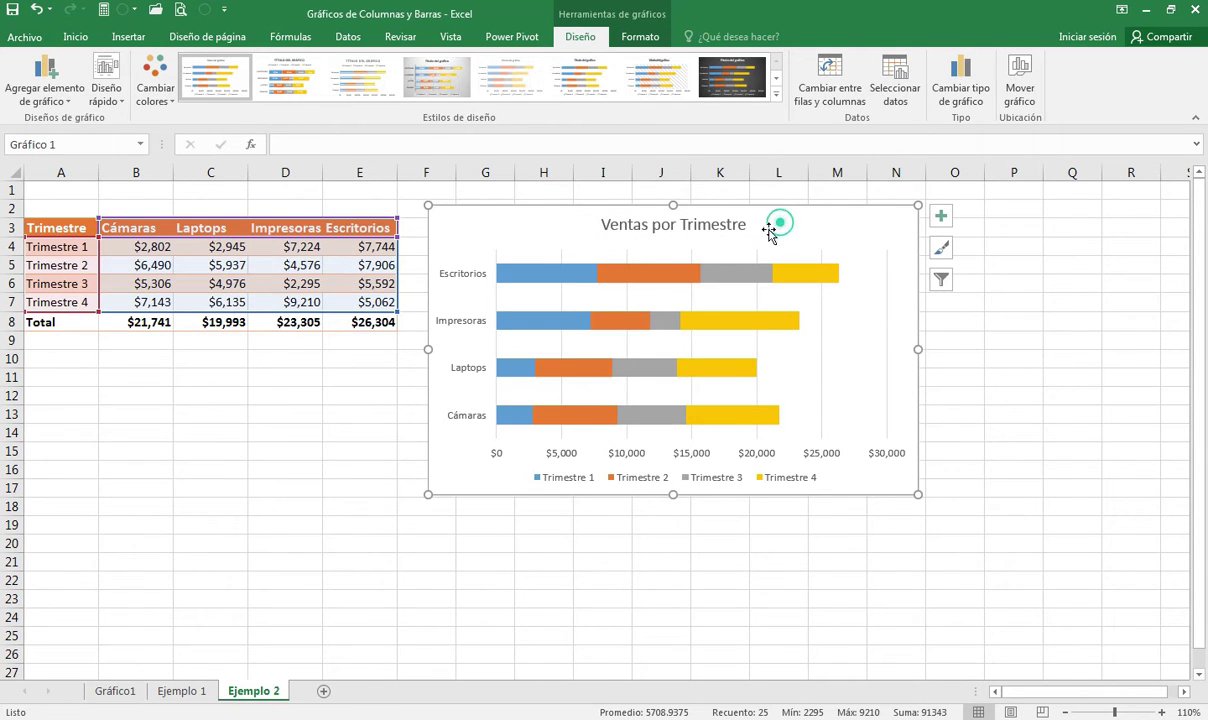
- Apply Estilo 2 to the chart and resize it to about 8.6 cm high by 14.7 cm wide, slightly farther from the table
{"action": "left_click_drag", "start_coordinate": [672, 496], "coordinate": [672, 503]}
{"action": "left_click_drag", "start_coordinate": [918, 354], "coordinate": [938, 358]}
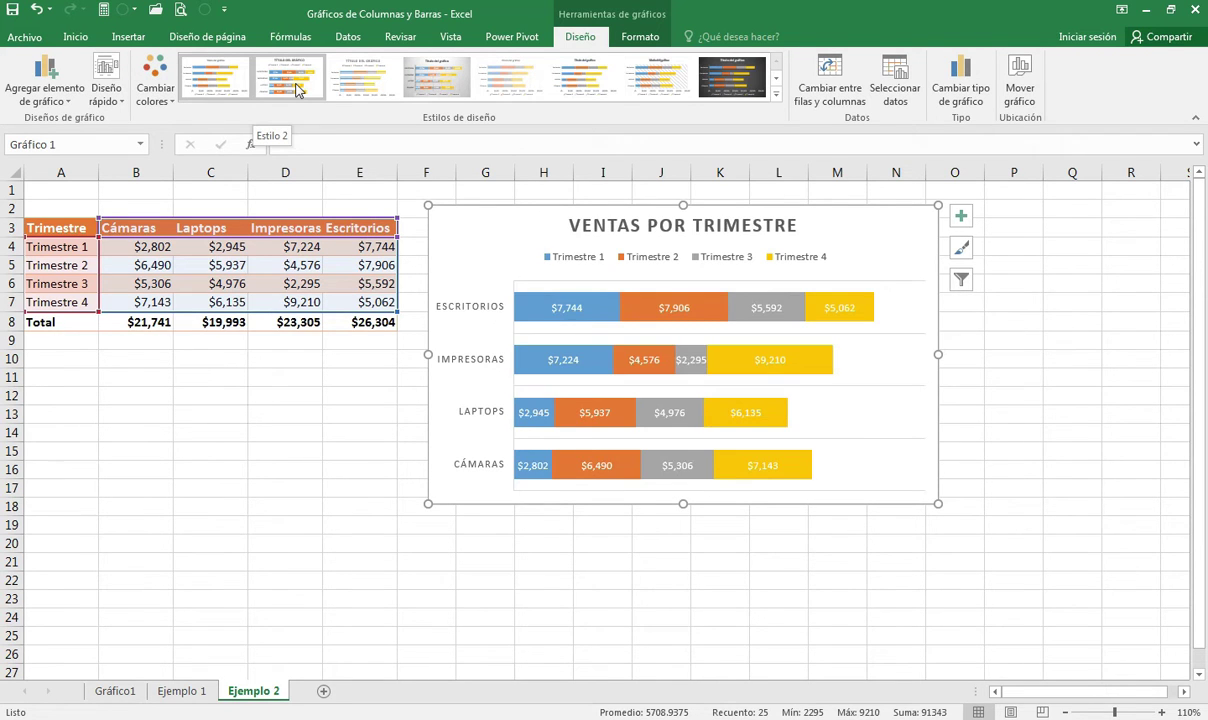
{"action": "left_click", "coordinate": [296, 89]}
{"action": "left_click_drag", "start_coordinate": [856, 233], "coordinate": [882, 233]}
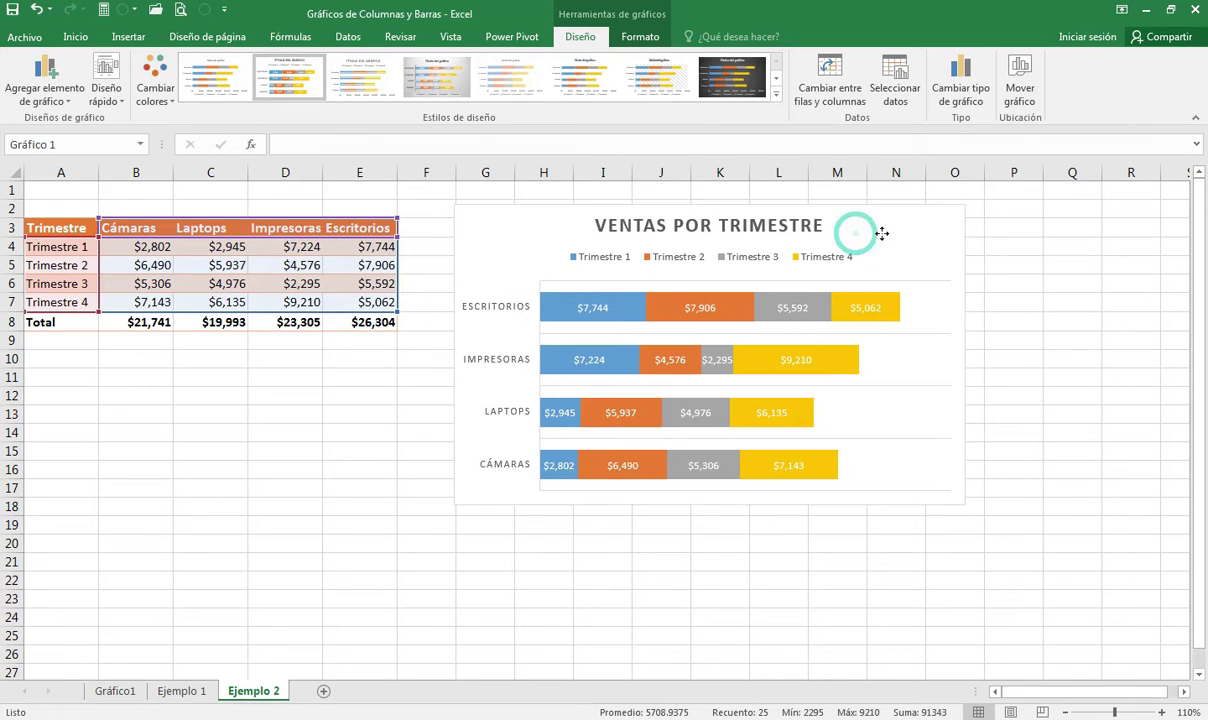
{"action": "left_click_drag", "start_coordinate": [963, 503], "coordinate": [965, 505]}
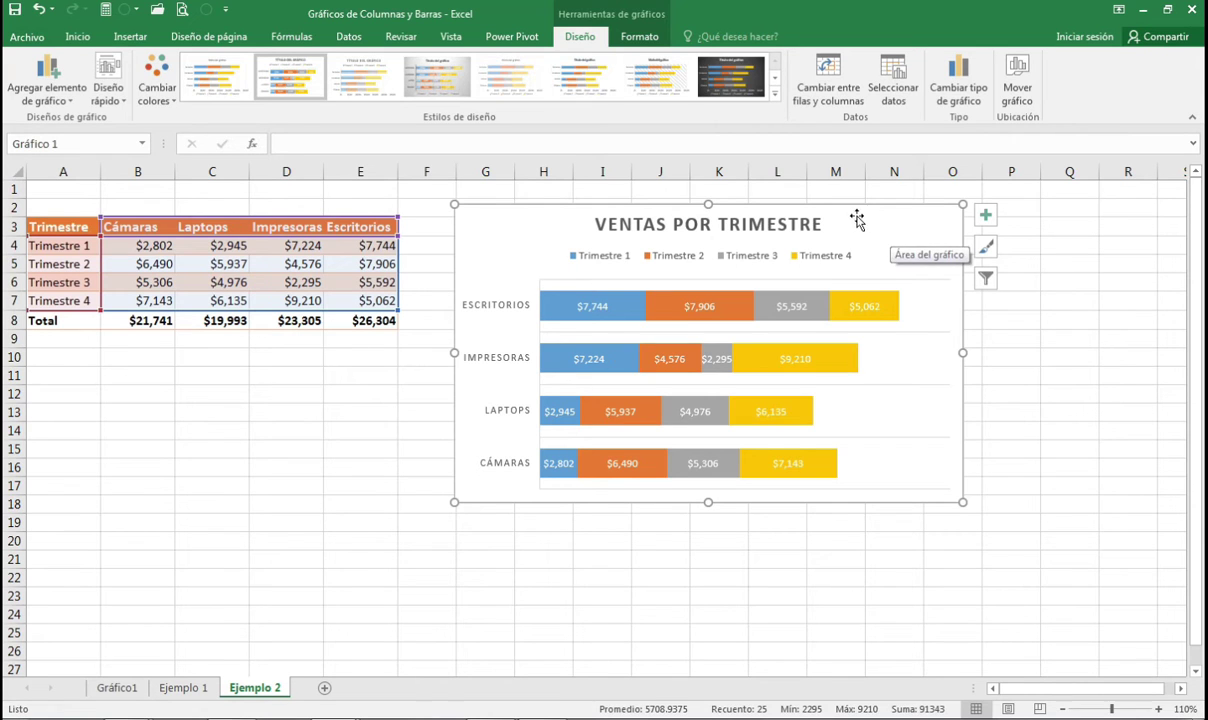
- Examine the design and format options available for the selected chart
{"action": "left_click", "coordinate": [860, 213]}
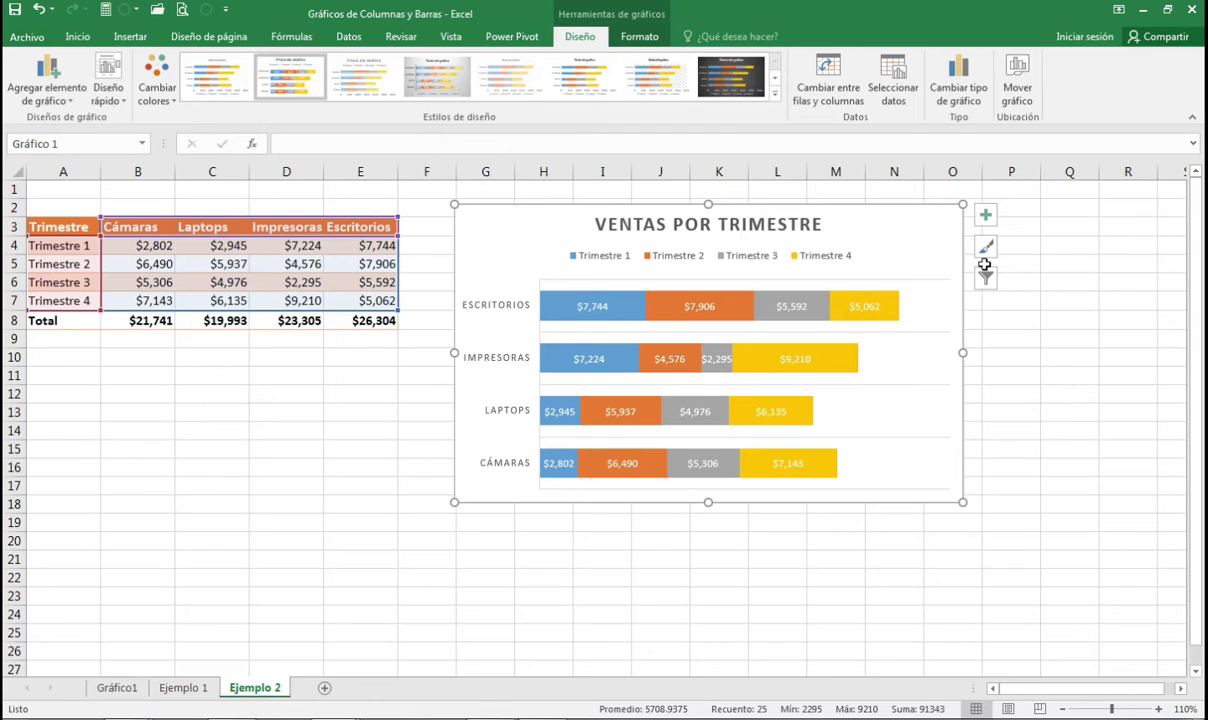
{"action": "left_click", "coordinate": [925, 218]}
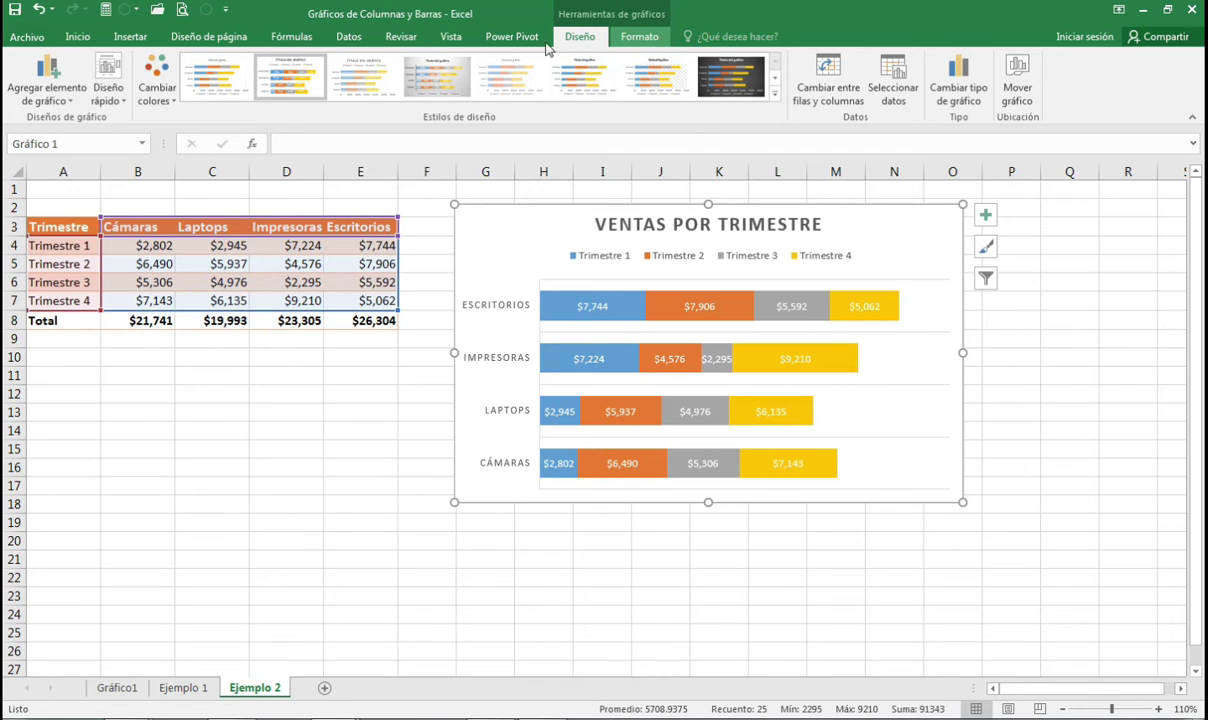
{"action": "left_click", "coordinate": [638, 38]}
{"action": "left_click", "coordinate": [592, 42]}
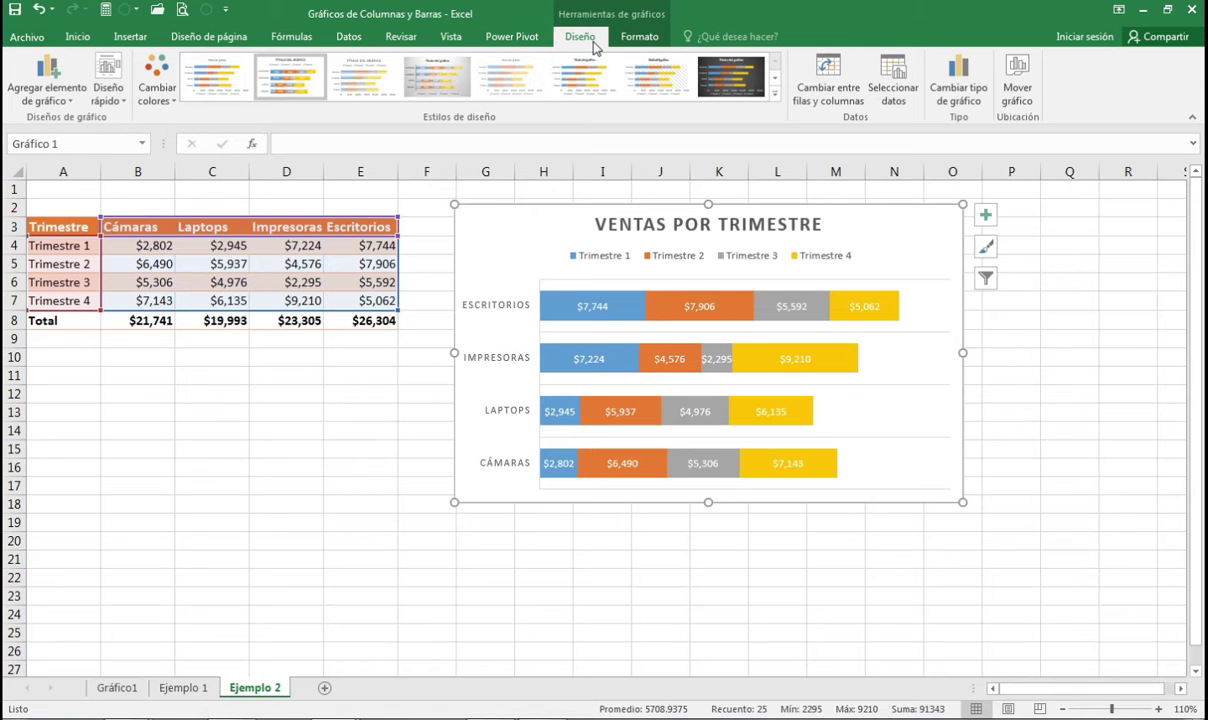
{"action": "left_click", "coordinate": [634, 40]}
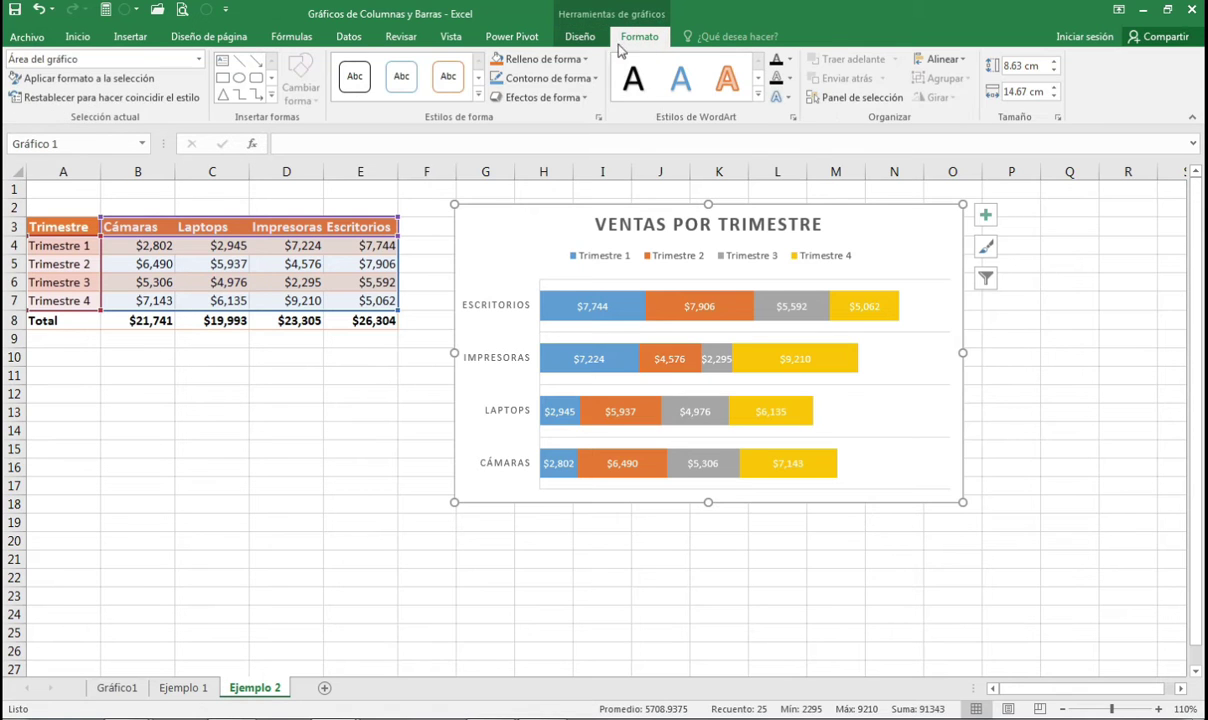
{"action": "left_click", "coordinate": [579, 38]}
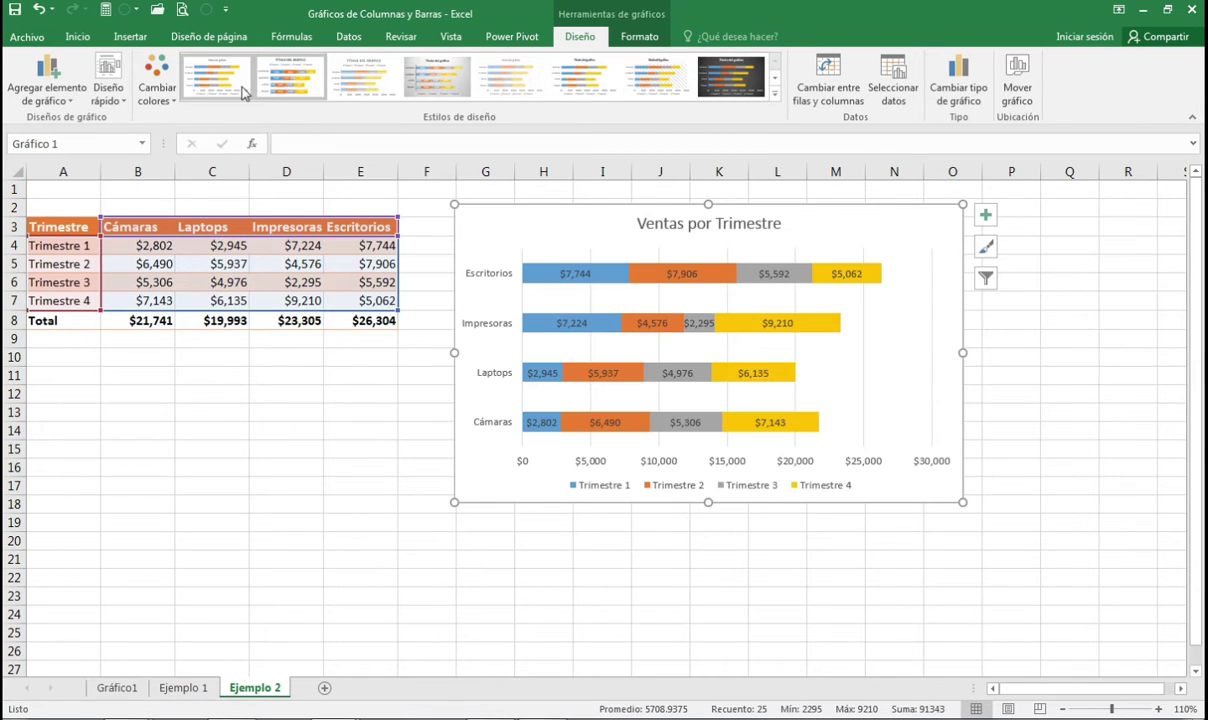
{"action": "left_click", "coordinate": [640, 37]}
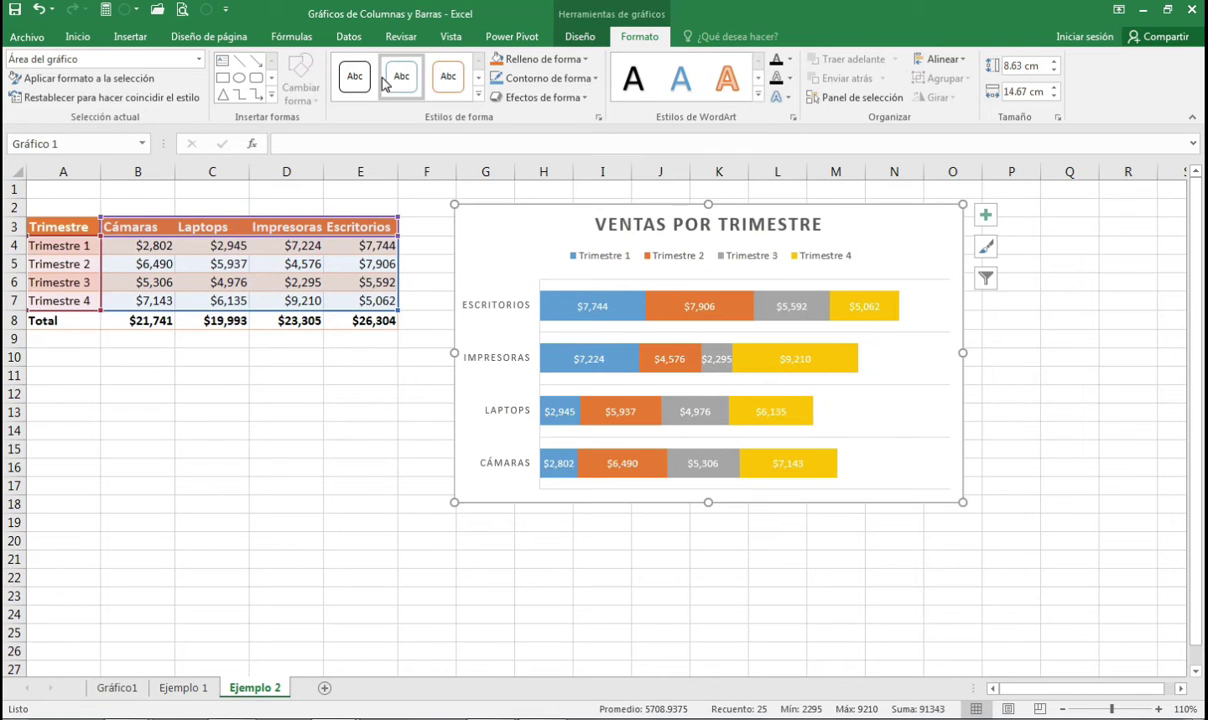
{"action": "left_click", "coordinate": [580, 37]}
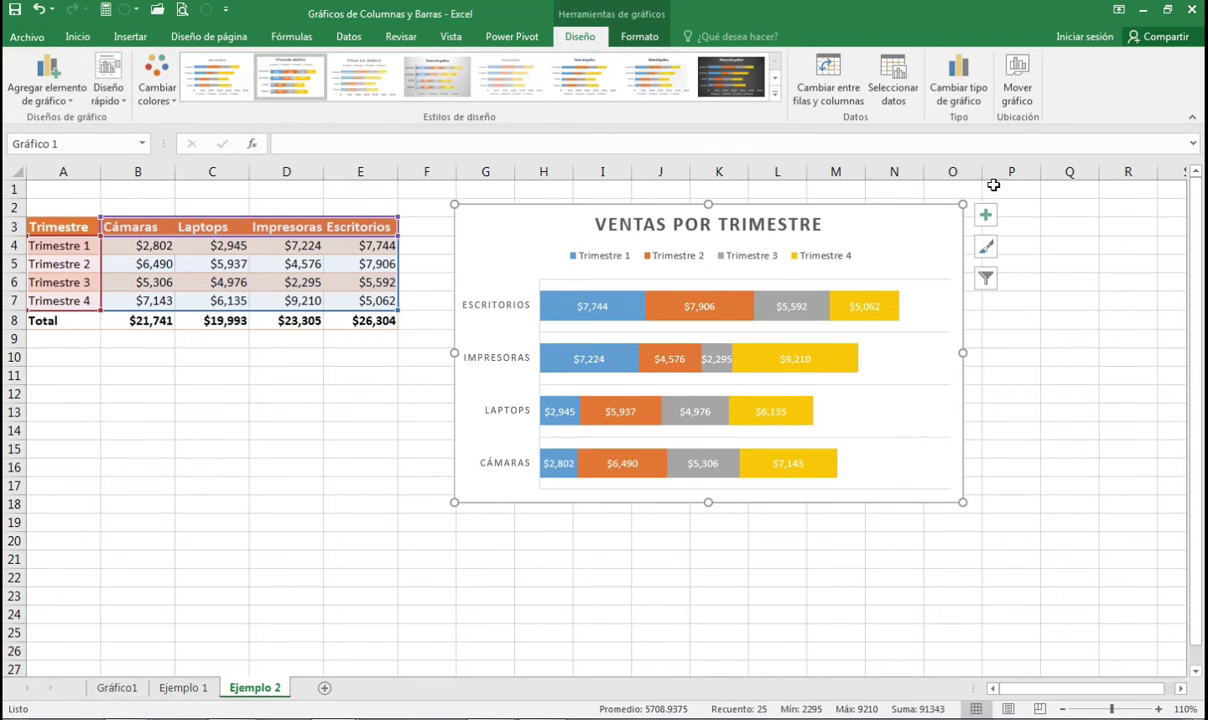
- Examine the chart elements that can be added, previewing the axes, axis titles, chart title and gridlines options
{"action": "left_click", "coordinate": [49, 106]}
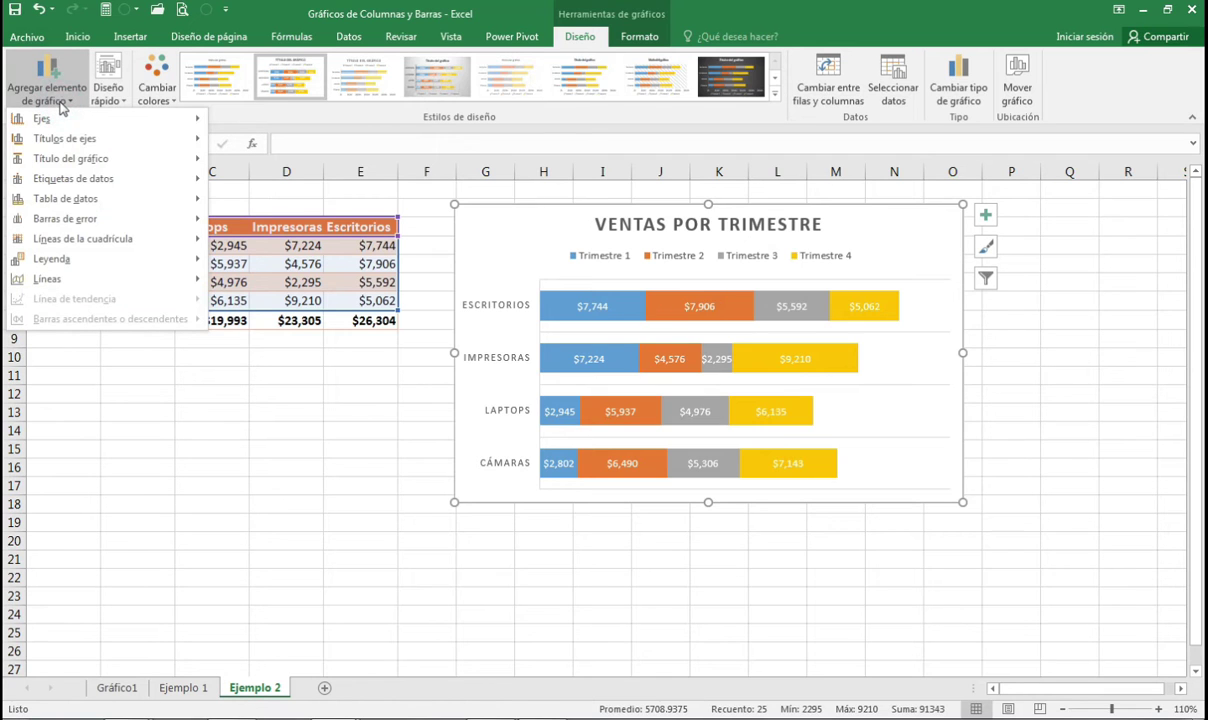
{"action": "mouse_move", "coordinate": [67, 118]}
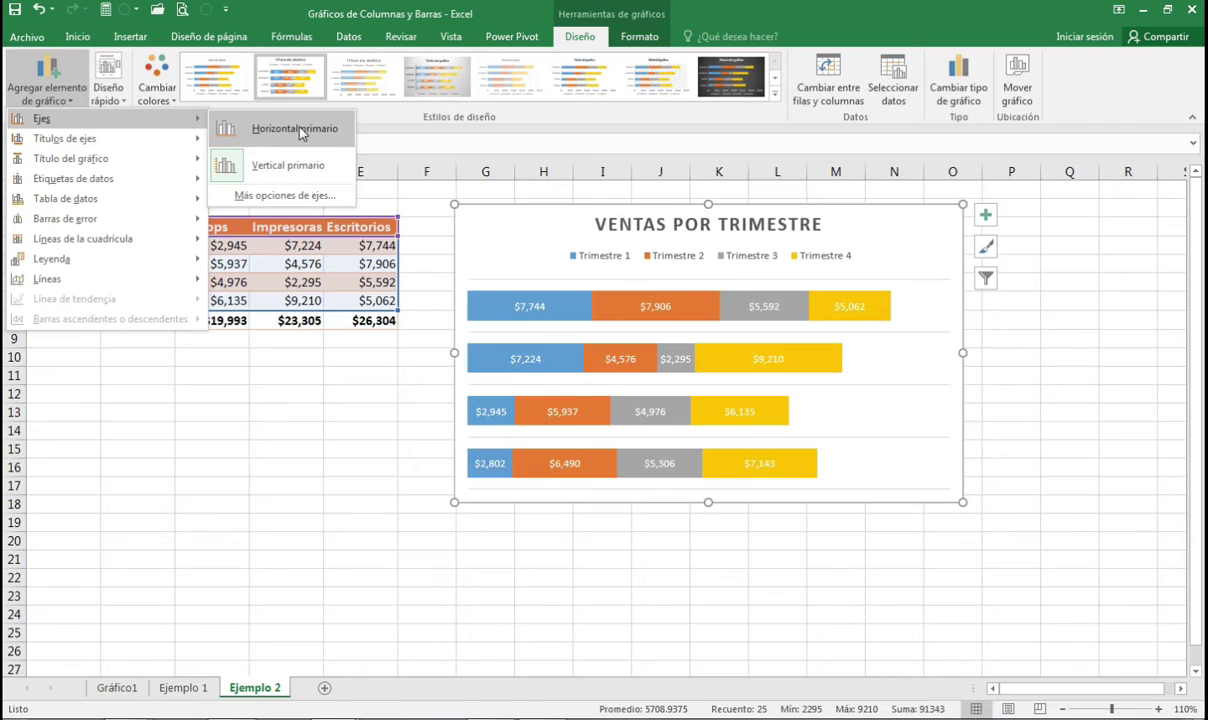
{"action": "mouse_move", "coordinate": [102, 140]}
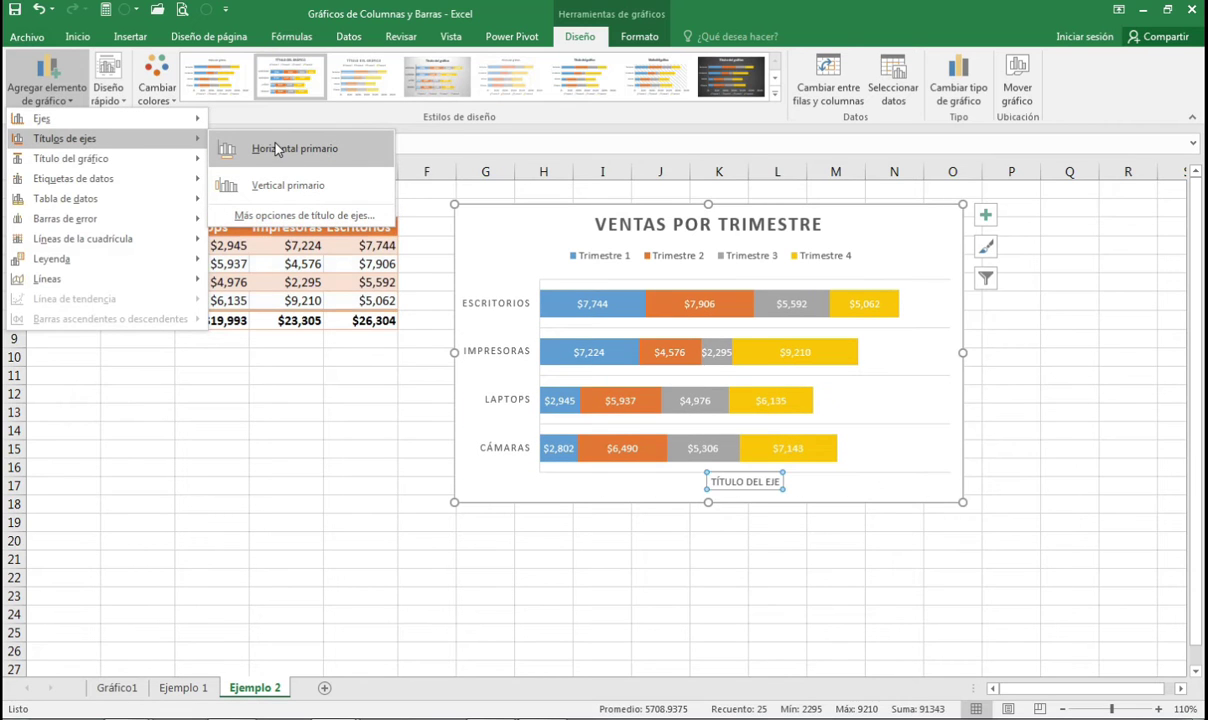
{"action": "mouse_move", "coordinate": [107, 157]}
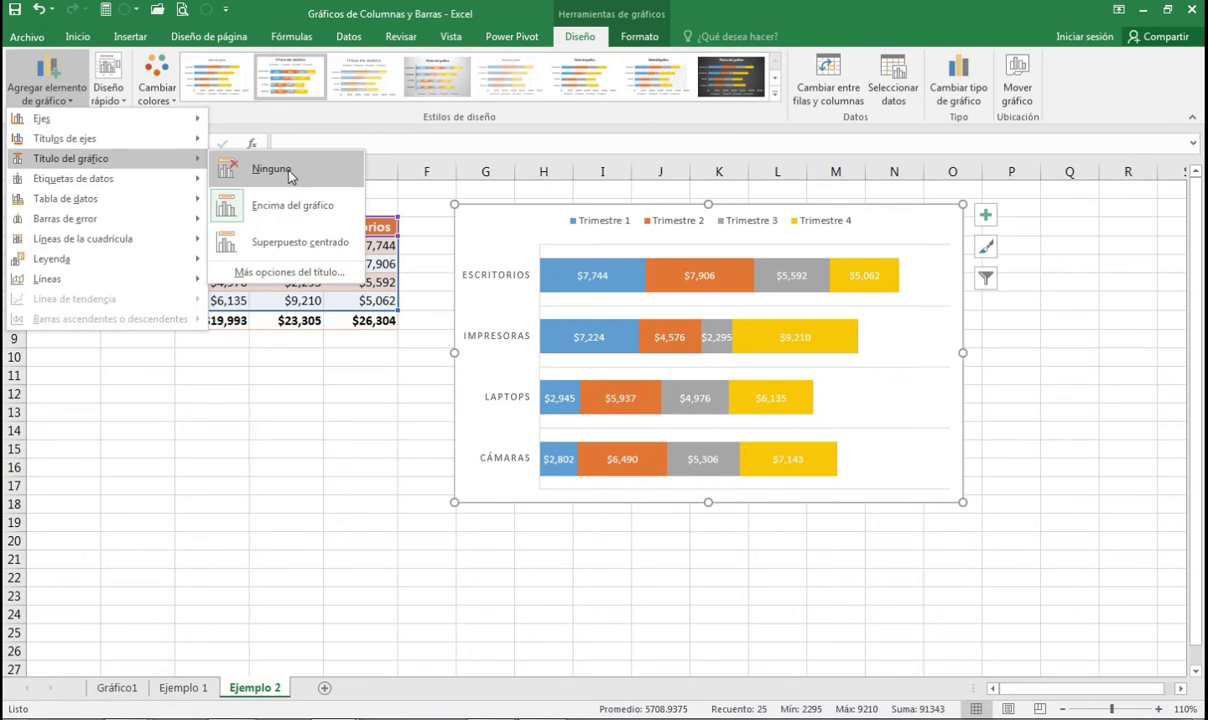
{"action": "mouse_move", "coordinate": [139, 240]}
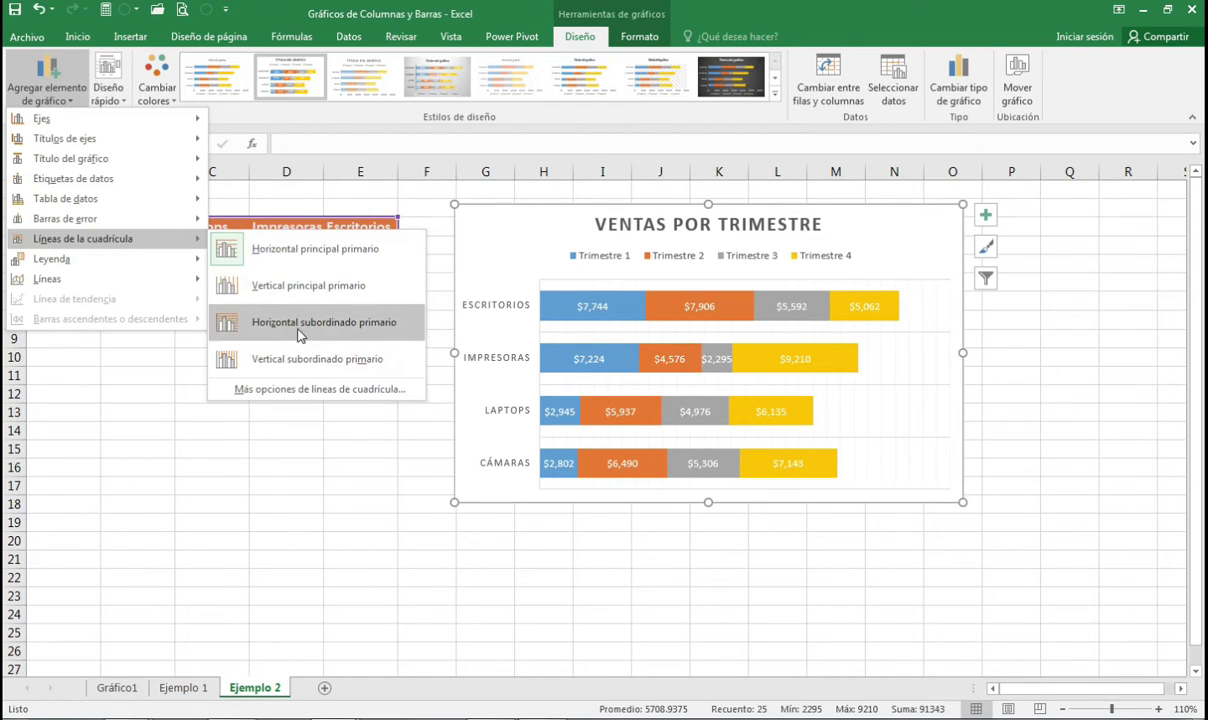
{"action": "left_click", "coordinate": [586, 34]}
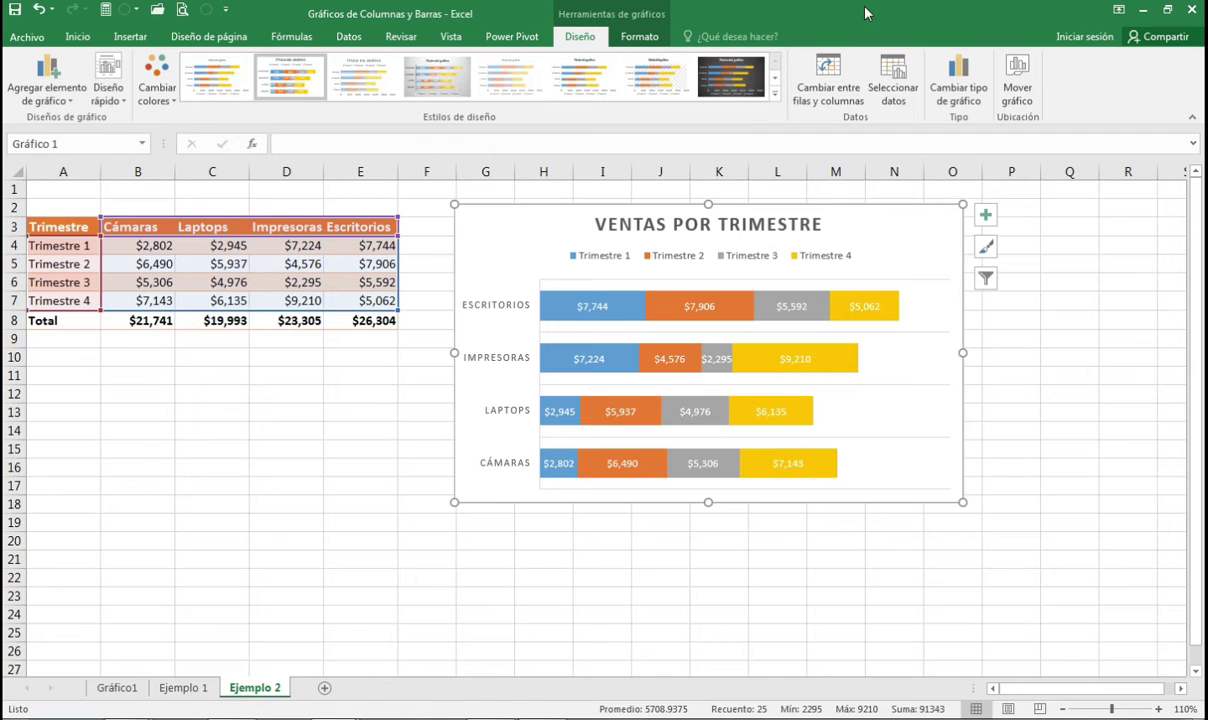
{"action": "left_click", "coordinate": [639, 36]}
{"action": "left_click", "coordinate": [580, 36]}
- Reselect the stacked bar chart and examine its quick element options, including gridlines, and its available chart styles
{"action": "left_click", "coordinate": [971, 218]}
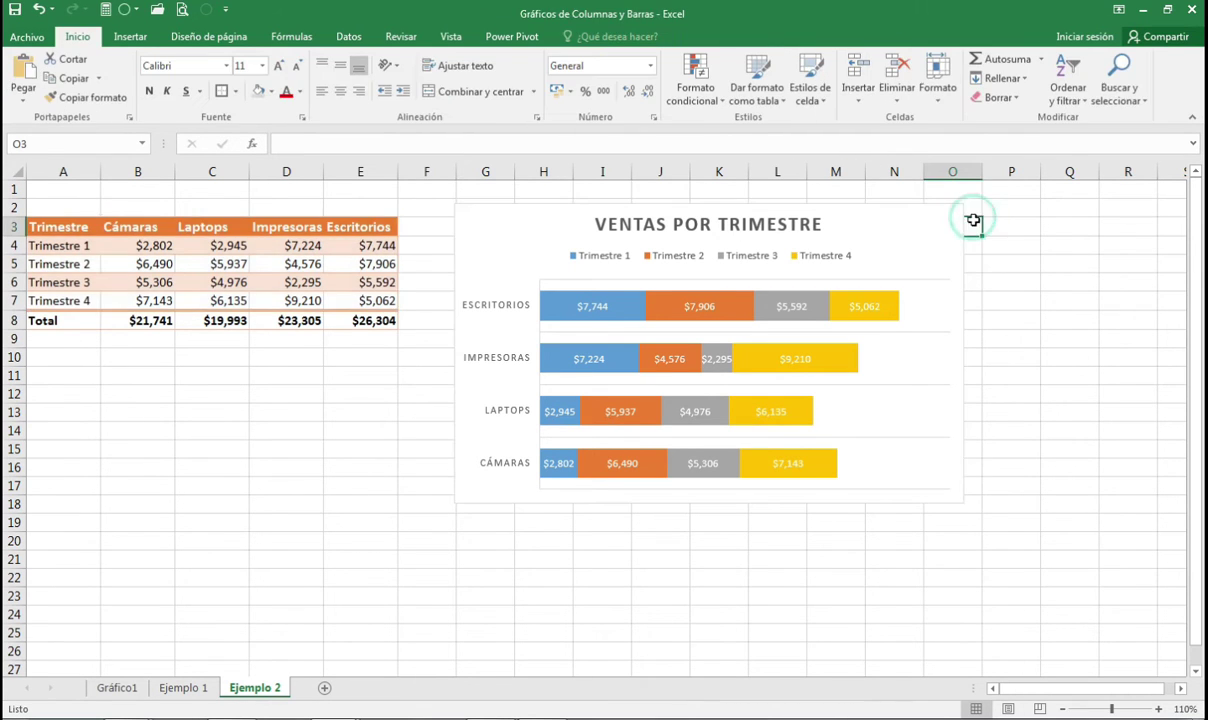
{"action": "left_click", "coordinate": [892, 210]}
{"action": "left_click", "coordinate": [984, 217]}
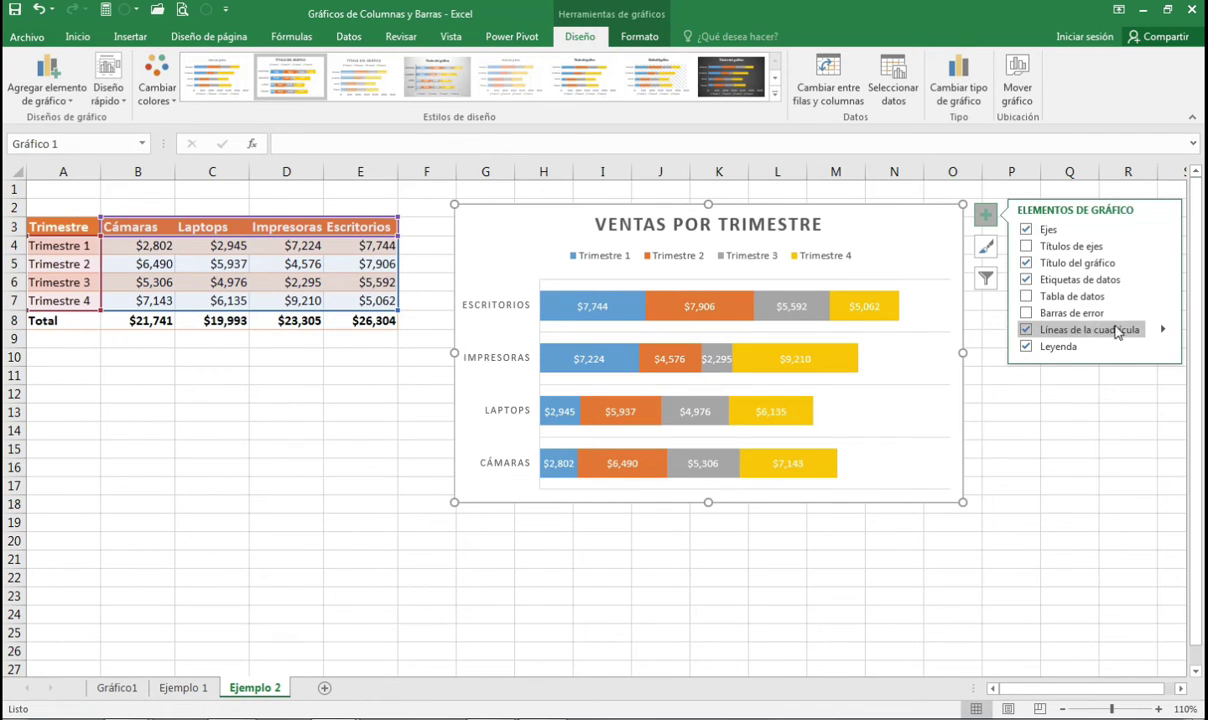
{"action": "left_click", "coordinate": [1163, 330]}
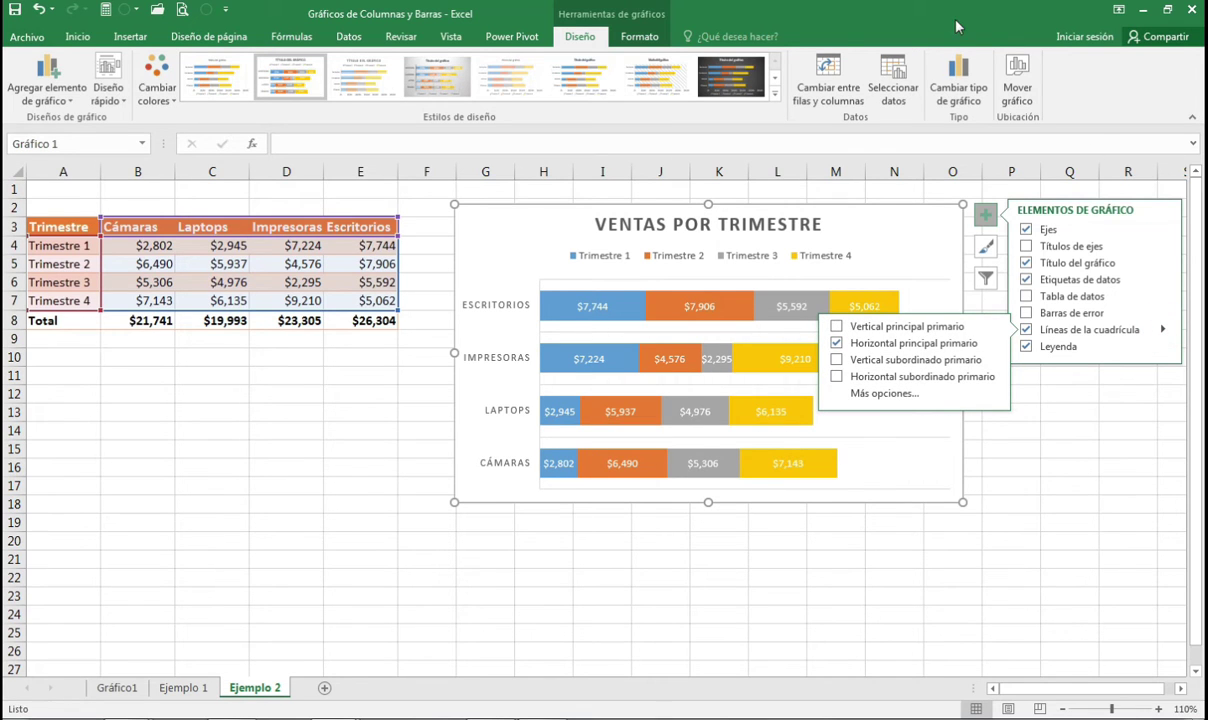
{"action": "left_click", "coordinate": [985, 221]}
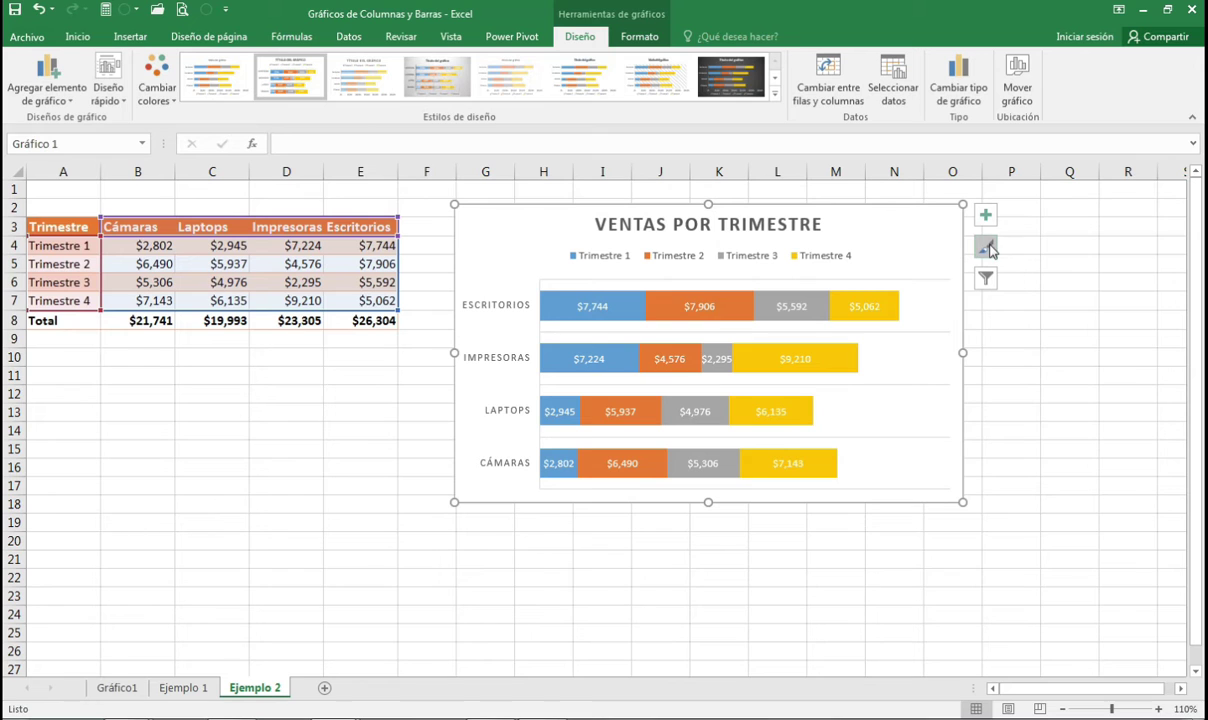
{"action": "left_click", "coordinate": [987, 249]}
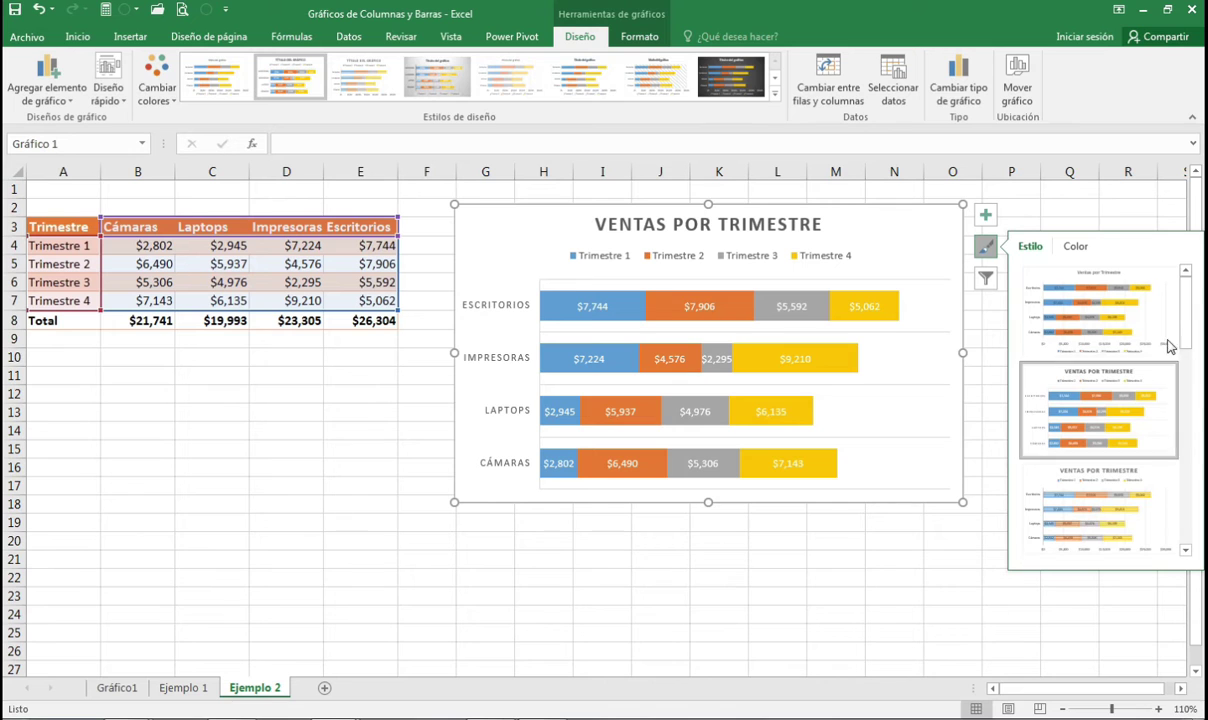
{"action": "left_click_drag", "start_coordinate": [1186, 323], "coordinate": [1189, 397]}
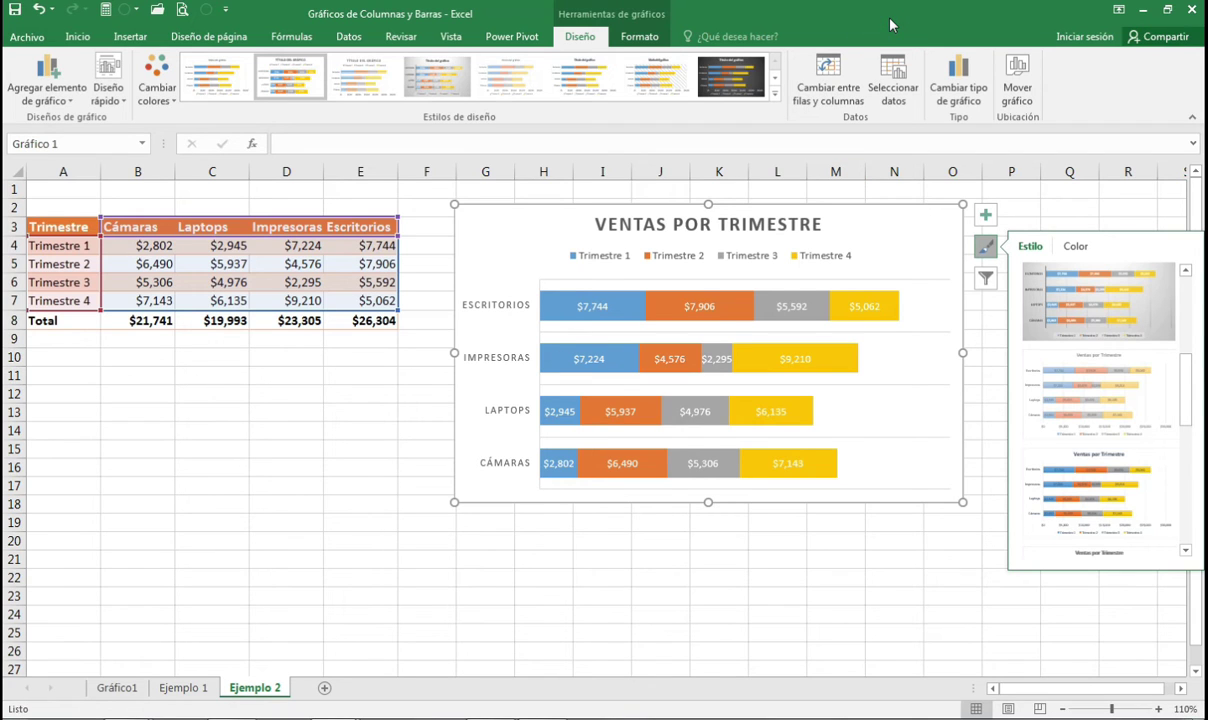
- Open the chart area formatting and examine its fill and border options
{"action": "right_click", "coordinate": [896, 222]}
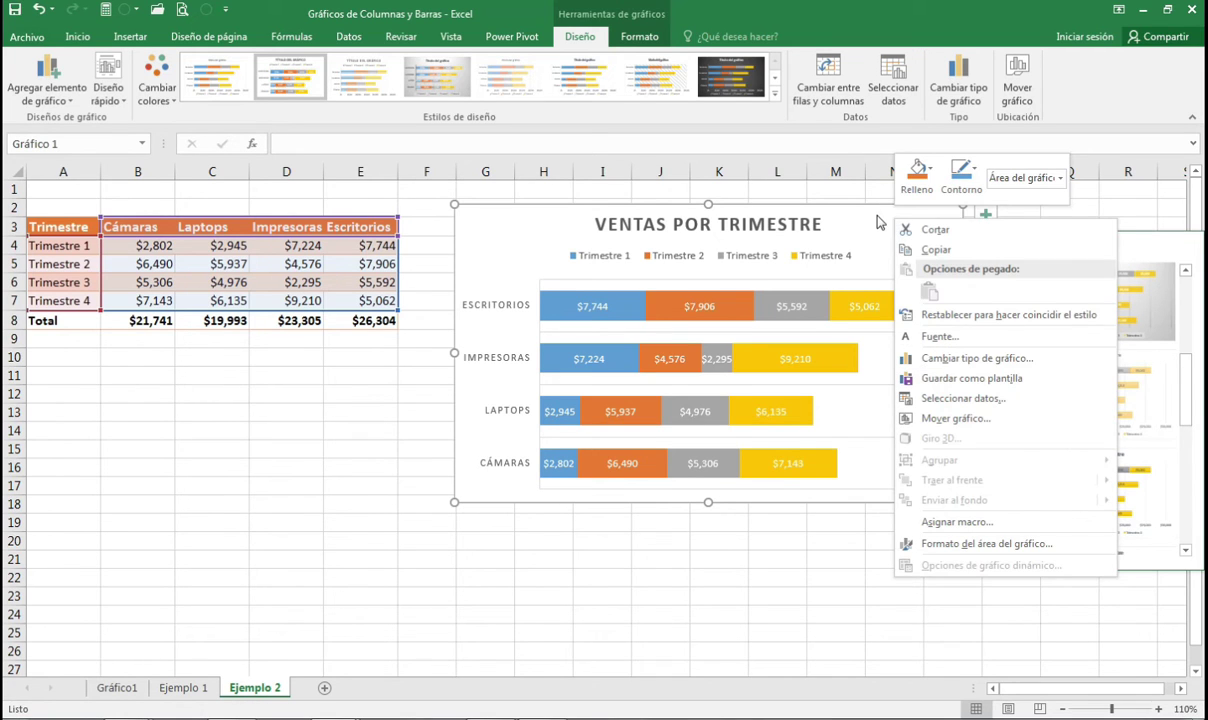
{"action": "left_click", "coordinate": [877, 218]}
{"action": "right_click", "coordinate": [889, 223]}
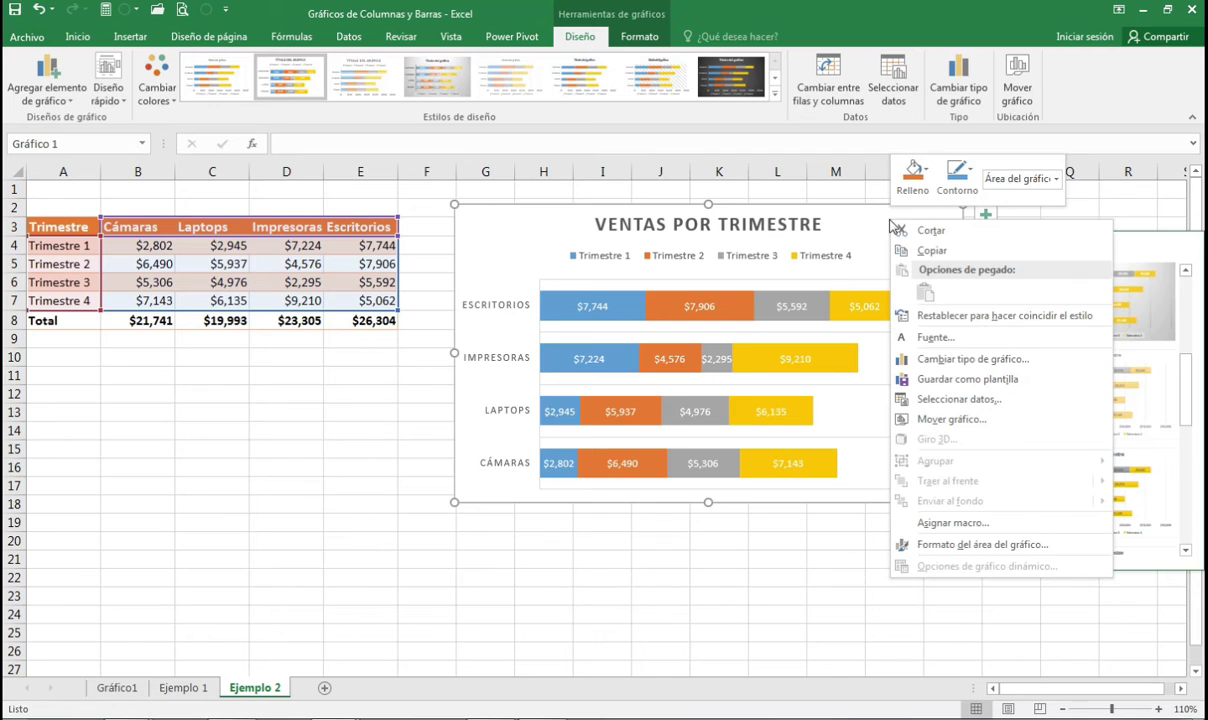
{"action": "left_click", "coordinate": [998, 545]}
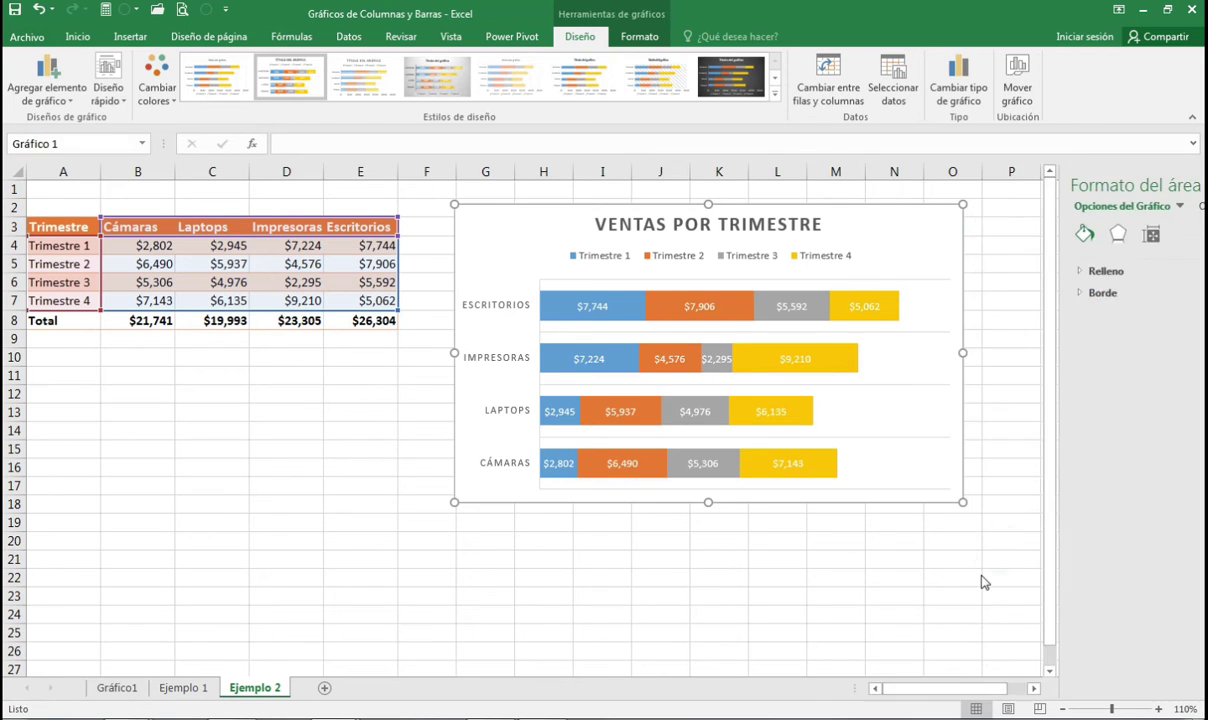
{"action": "left_click", "coordinate": [995, 271]}
{"action": "left_click", "coordinate": [989, 450]}
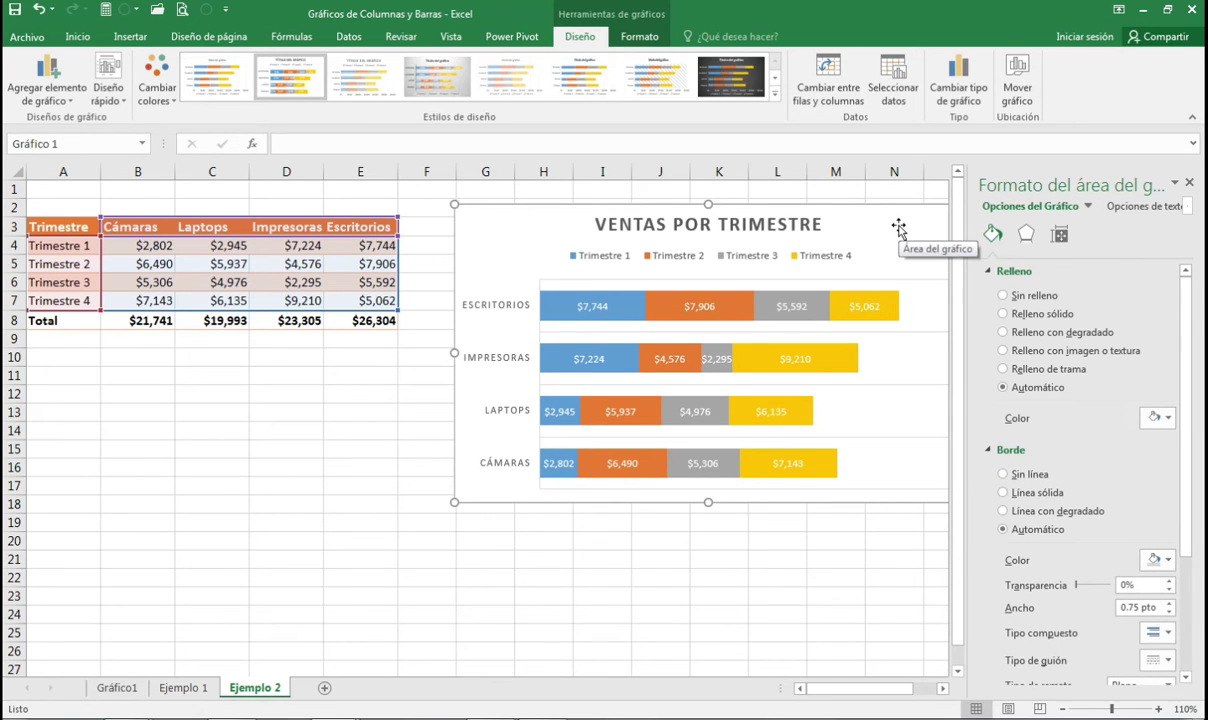
- Examine the axis options for the product category axis of the stacked bar chart
{"action": "left_click", "coordinate": [503, 305]}
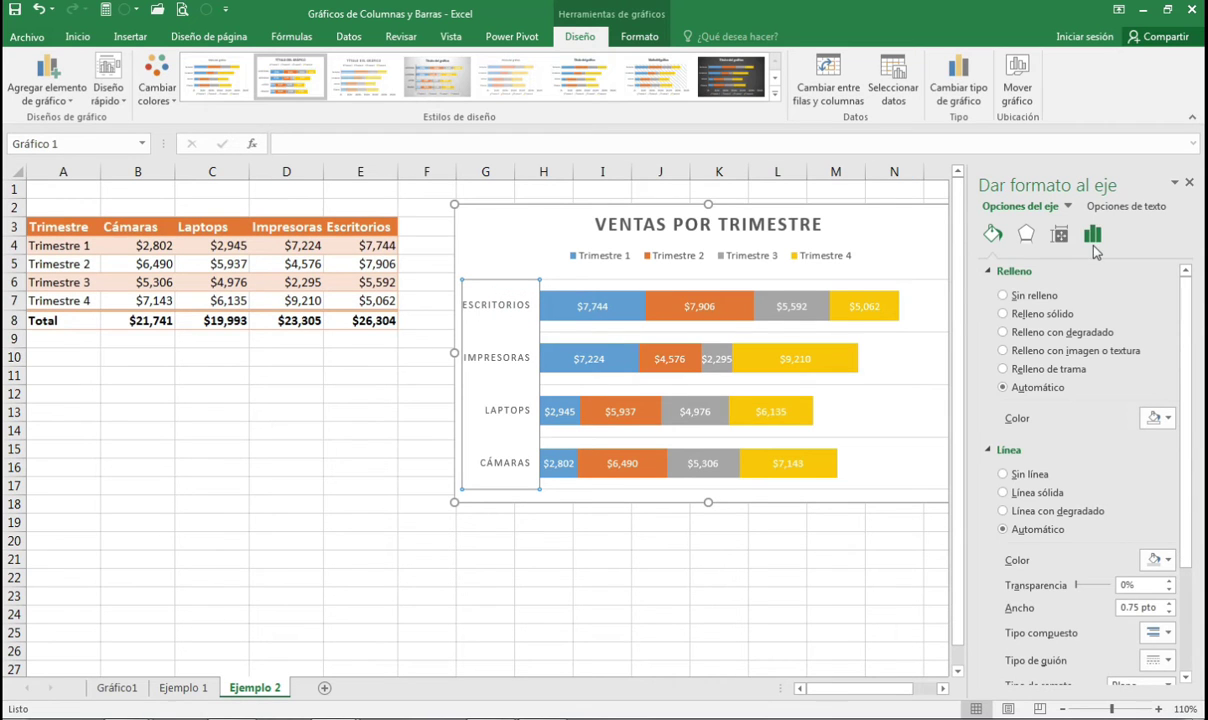
{"action": "left_click", "coordinate": [1093, 243]}
{"action": "left_click", "coordinate": [990, 272]}
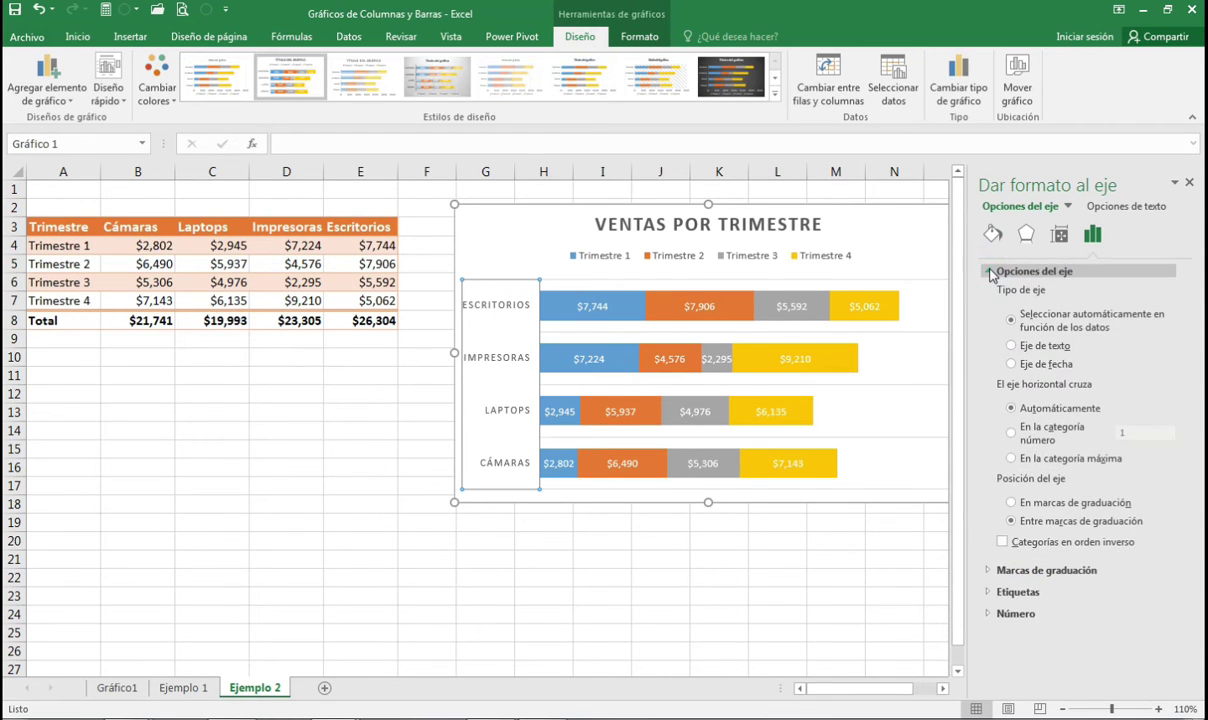
{"action": "left_click", "coordinate": [990, 272]}
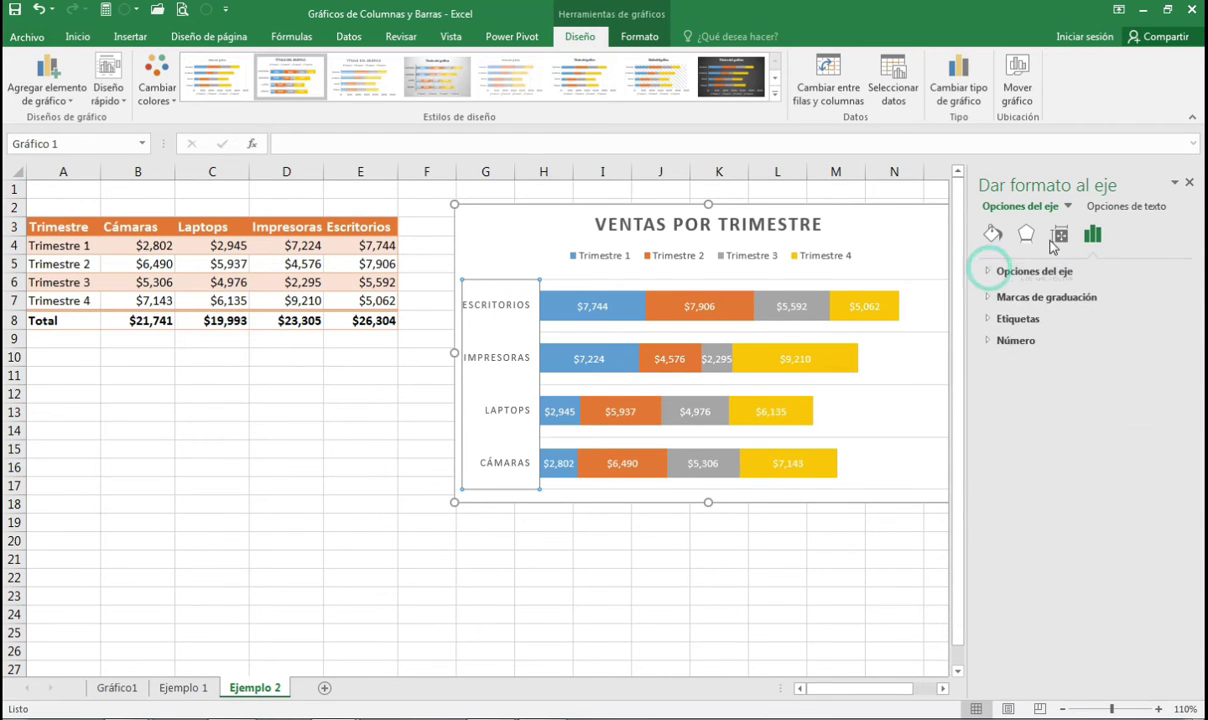
- Examine the size settings of the whole chart area, dismiss the style gallery and deselect the chart
{"action": "left_click", "coordinate": [886, 237]}
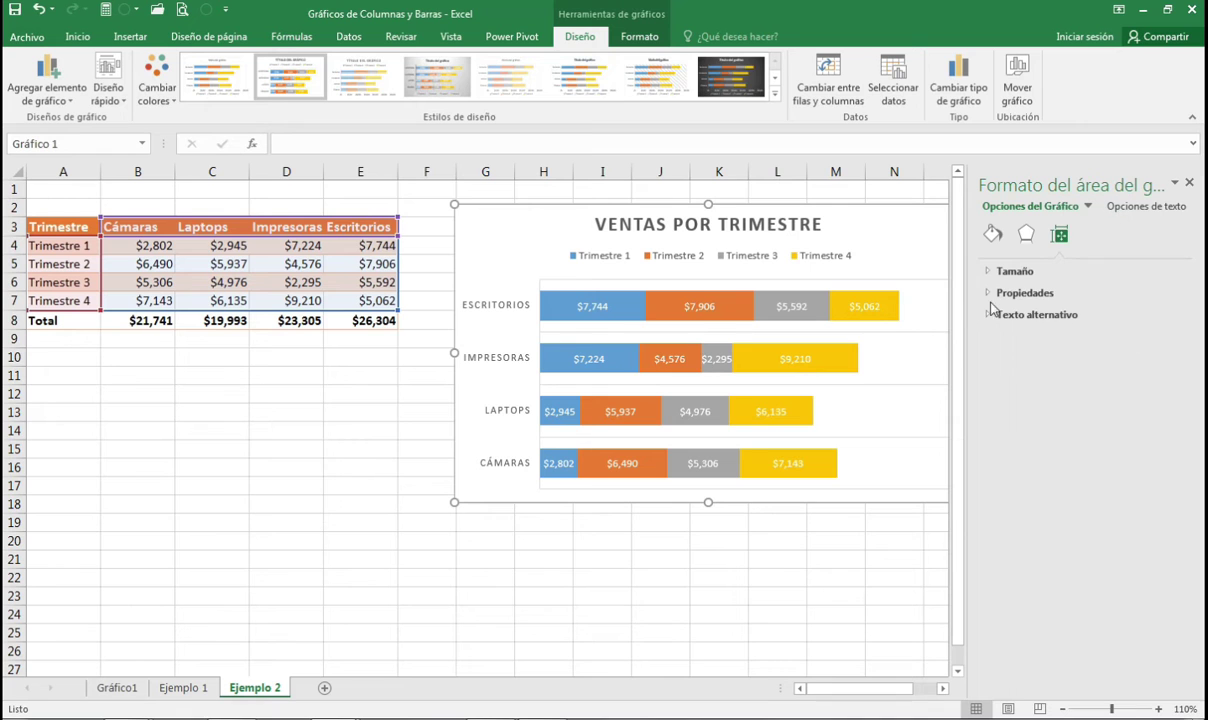
{"action": "left_click", "coordinate": [987, 272]}
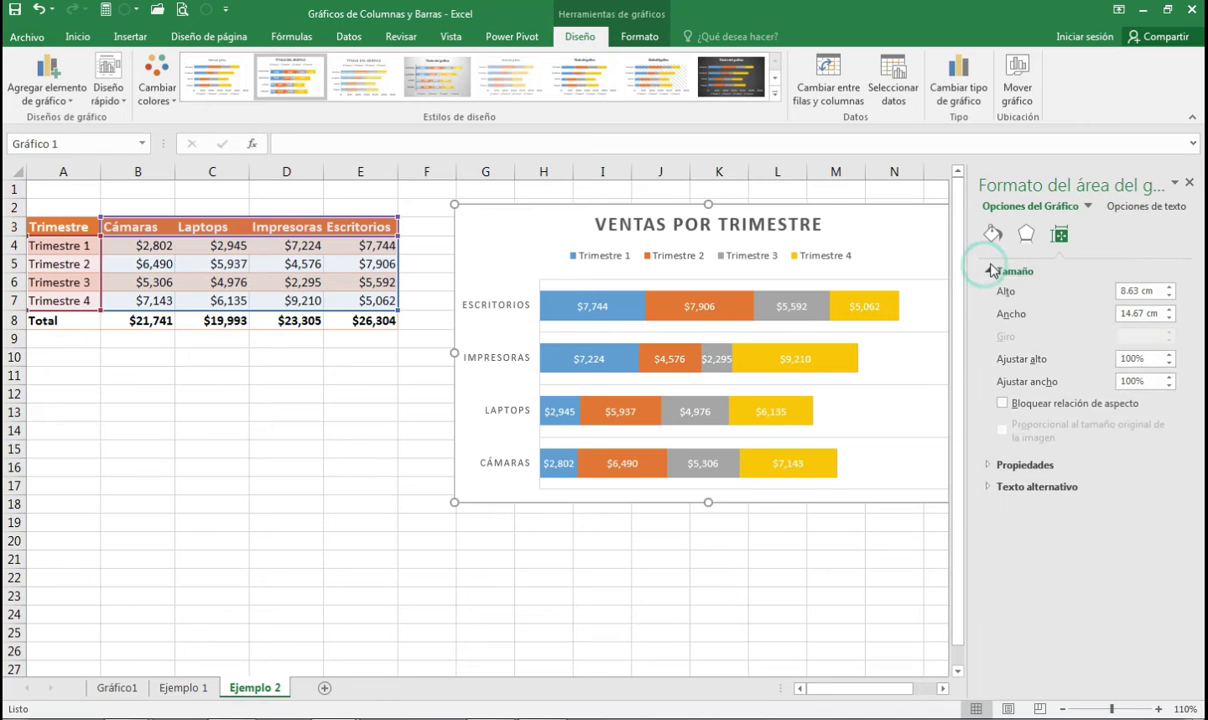
{"action": "left_click", "coordinate": [945, 688]}
{"action": "left_click", "coordinate": [911, 246]}
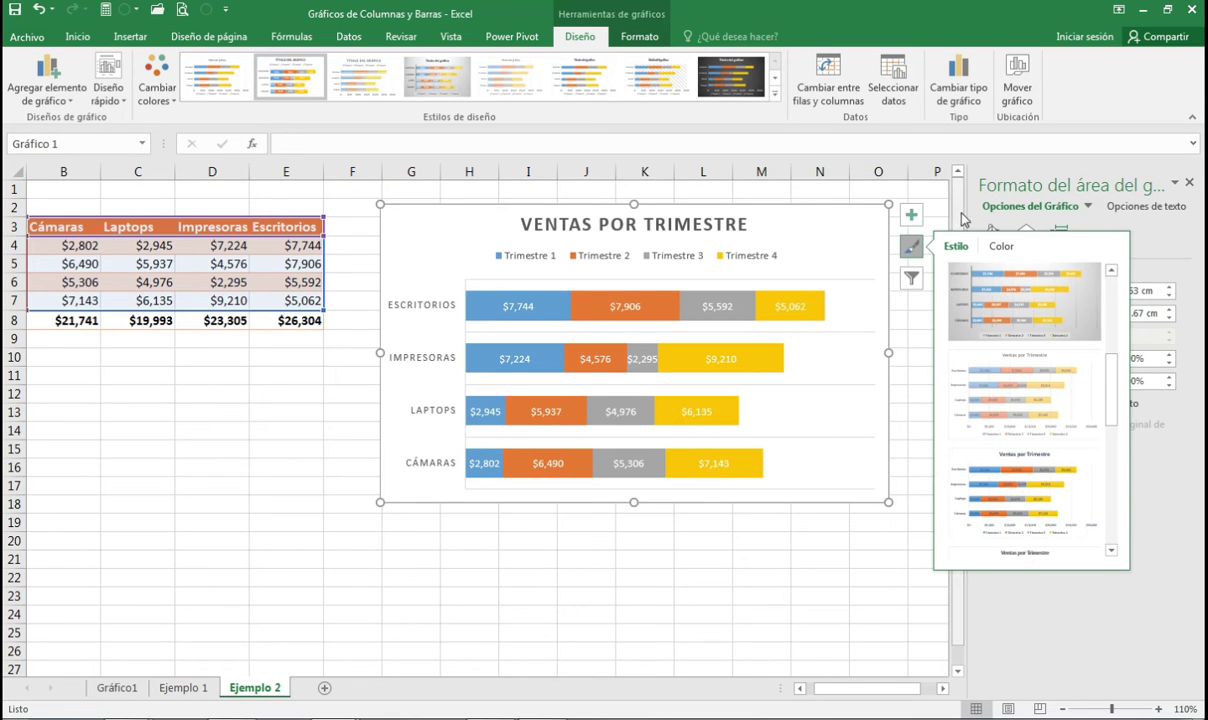
{"action": "left_click", "coordinate": [996, 583]}
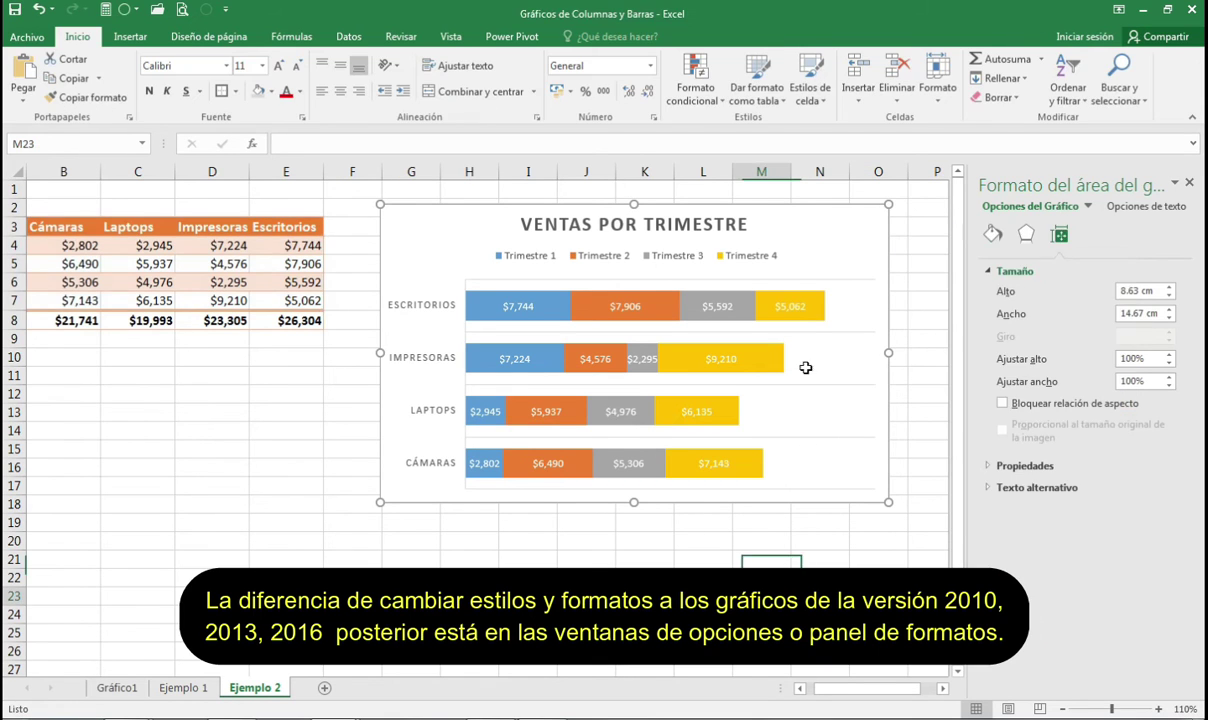
- Review the chart area's fill, border, effects and size formatting categories and close the formatting options
{"action": "left_click", "coordinate": [803, 232]}
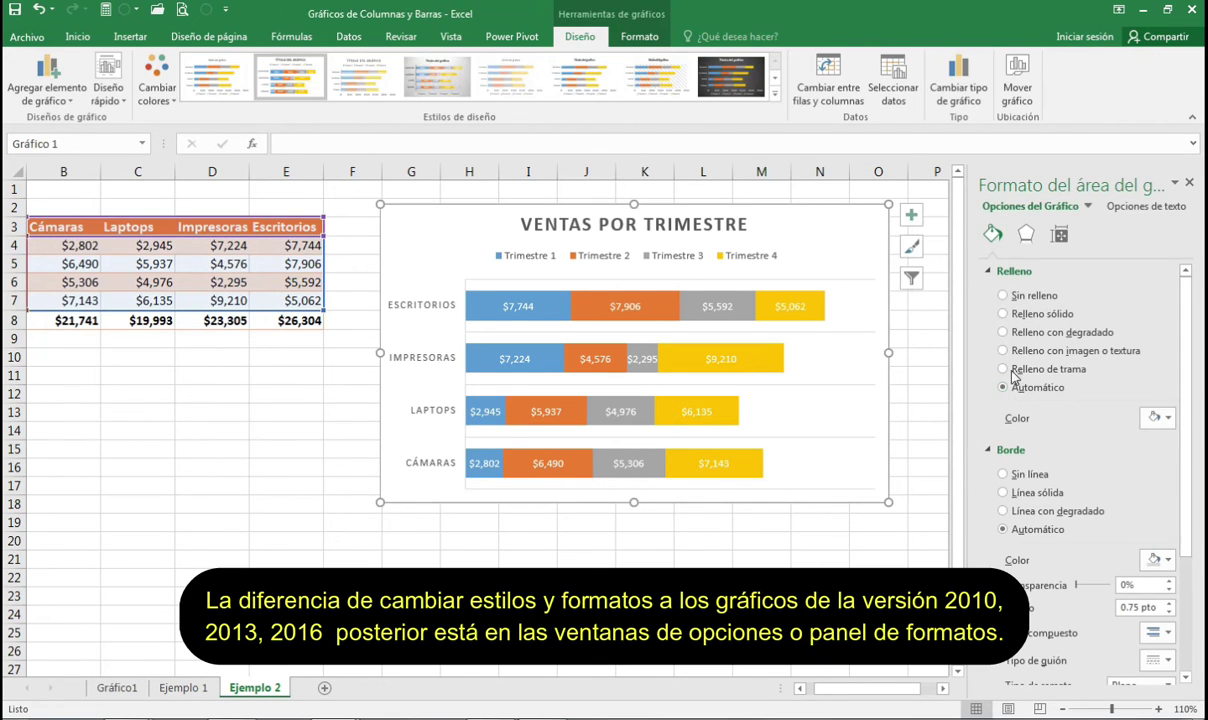
{"action": "left_click", "coordinate": [1026, 236]}
{"action": "left_click", "coordinate": [1059, 236]}
{"action": "left_click", "coordinate": [987, 272]}
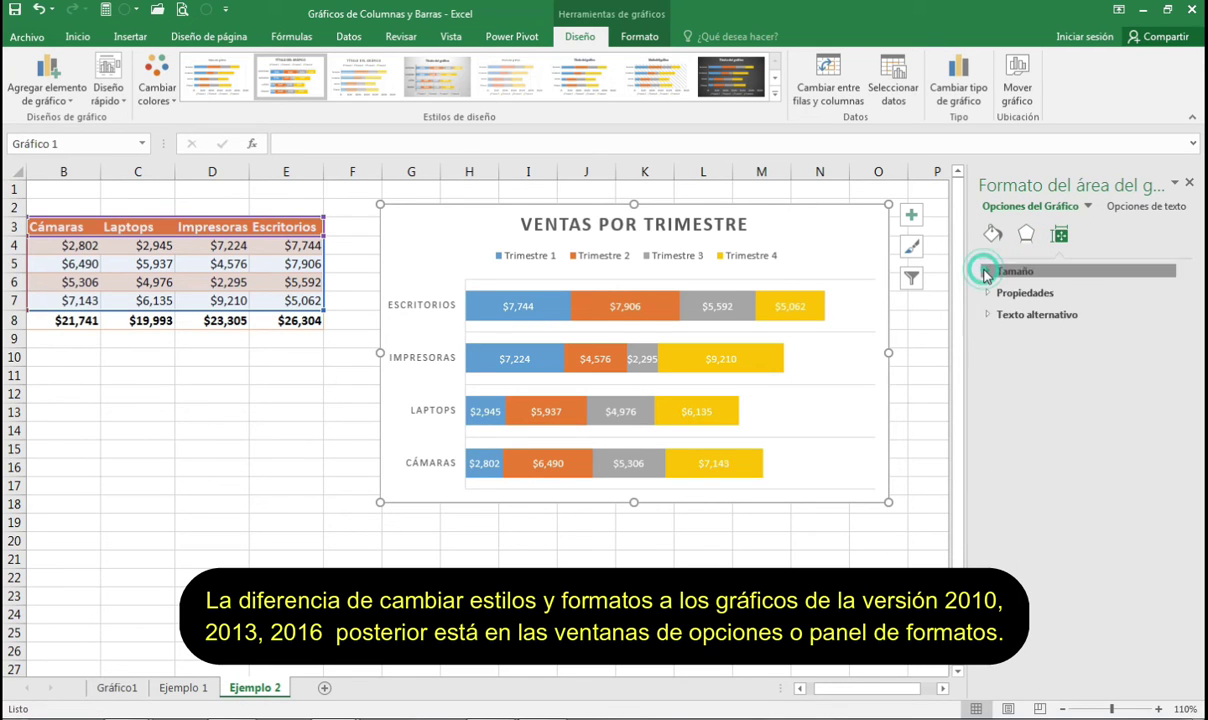
{"action": "left_click", "coordinate": [985, 271]}
{"action": "left_click", "coordinate": [992, 236]}
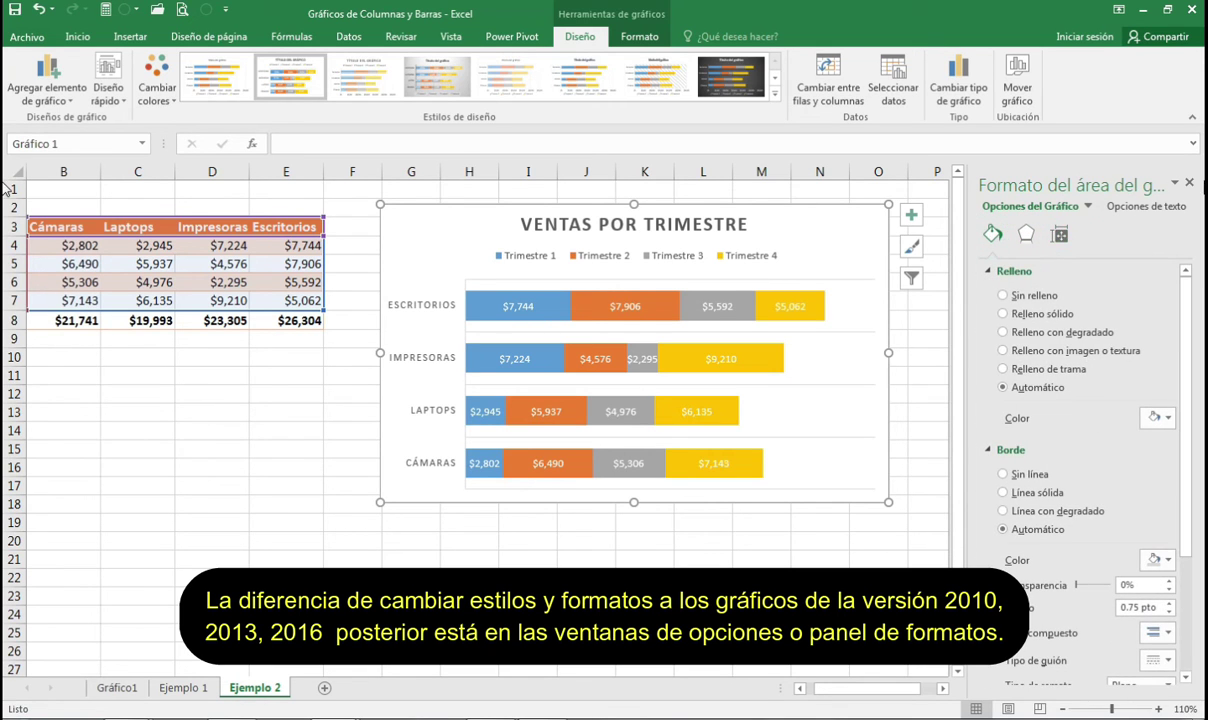
{"action": "left_click", "coordinate": [1189, 182]}
{"action": "left_click", "coordinate": [772, 215]}
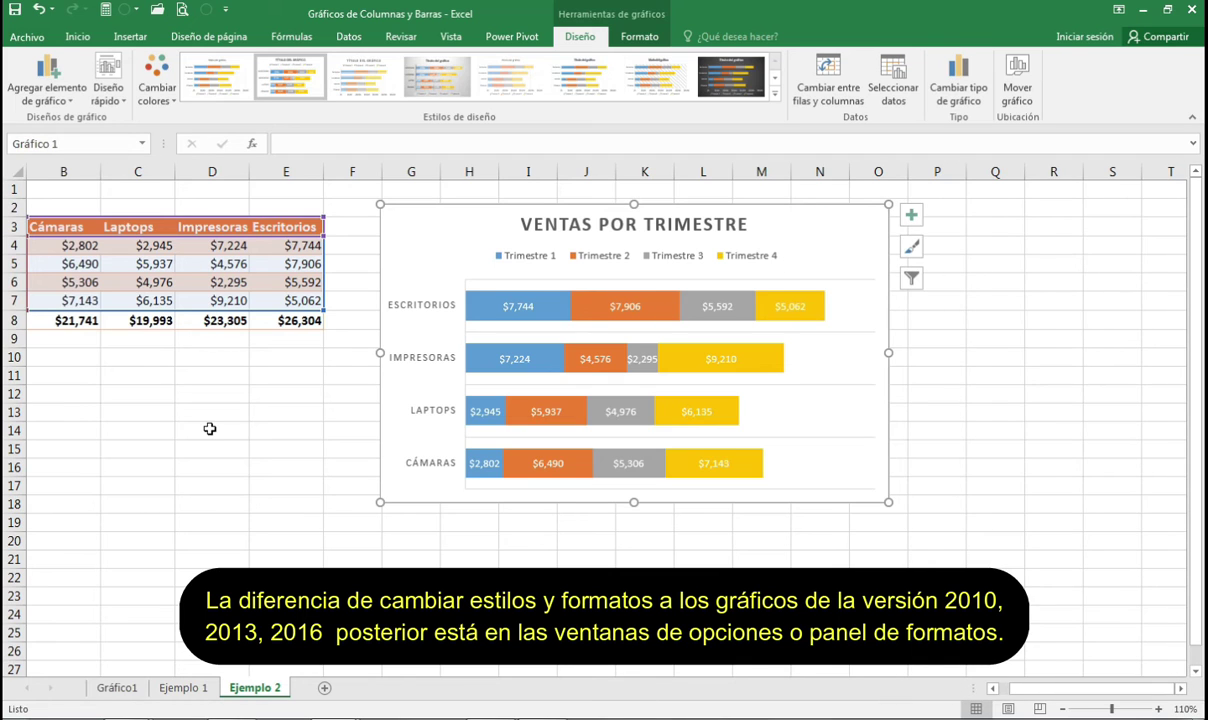
- Insert a clustered column chart of A3:E7 on the same sheet, place it below the table, and move the stacked bar chart farther away
{"action": "left_click", "coordinate": [109, 465]}
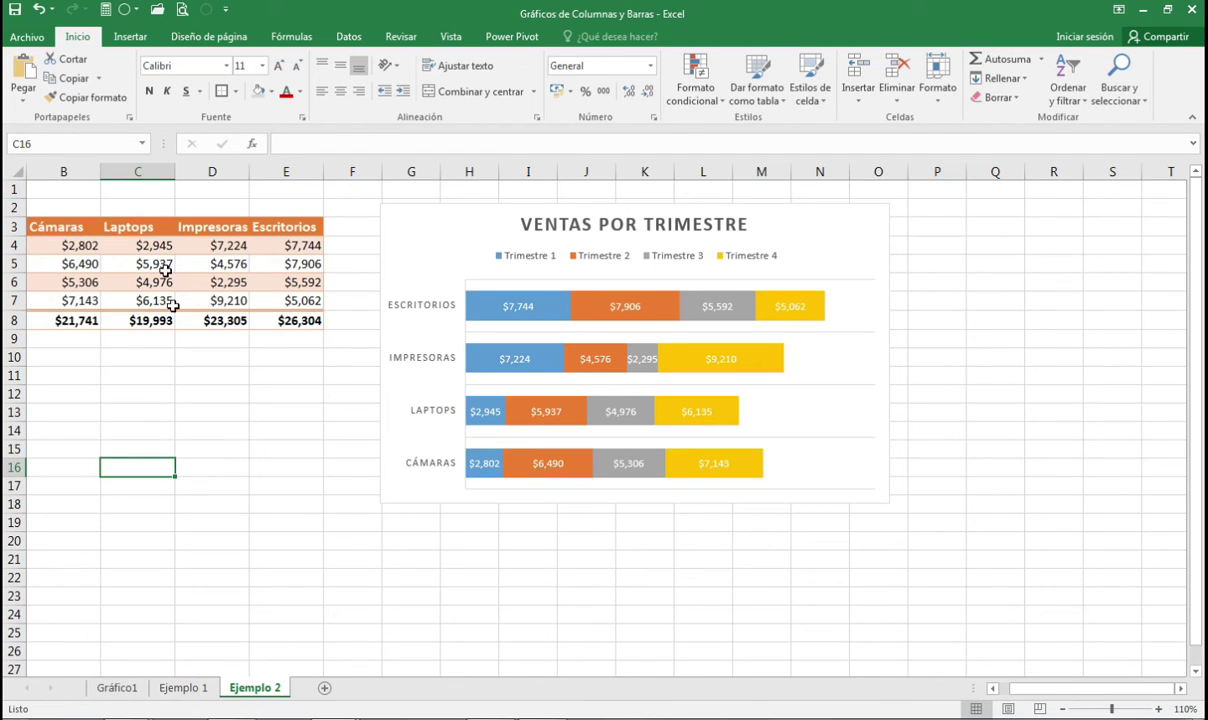
{"action": "left_click_drag", "start_coordinate": [1040, 692], "coordinate": [1036, 690]}
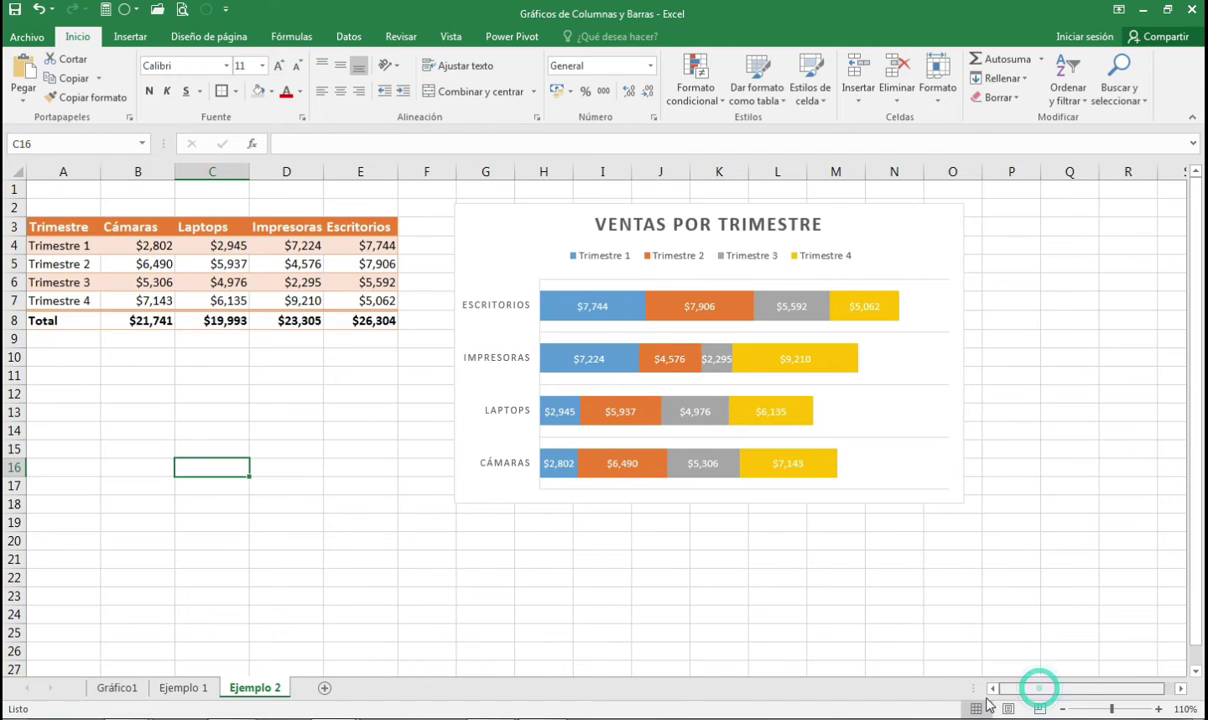
{"action": "left_click_drag", "start_coordinate": [67, 227], "coordinate": [326, 286]}
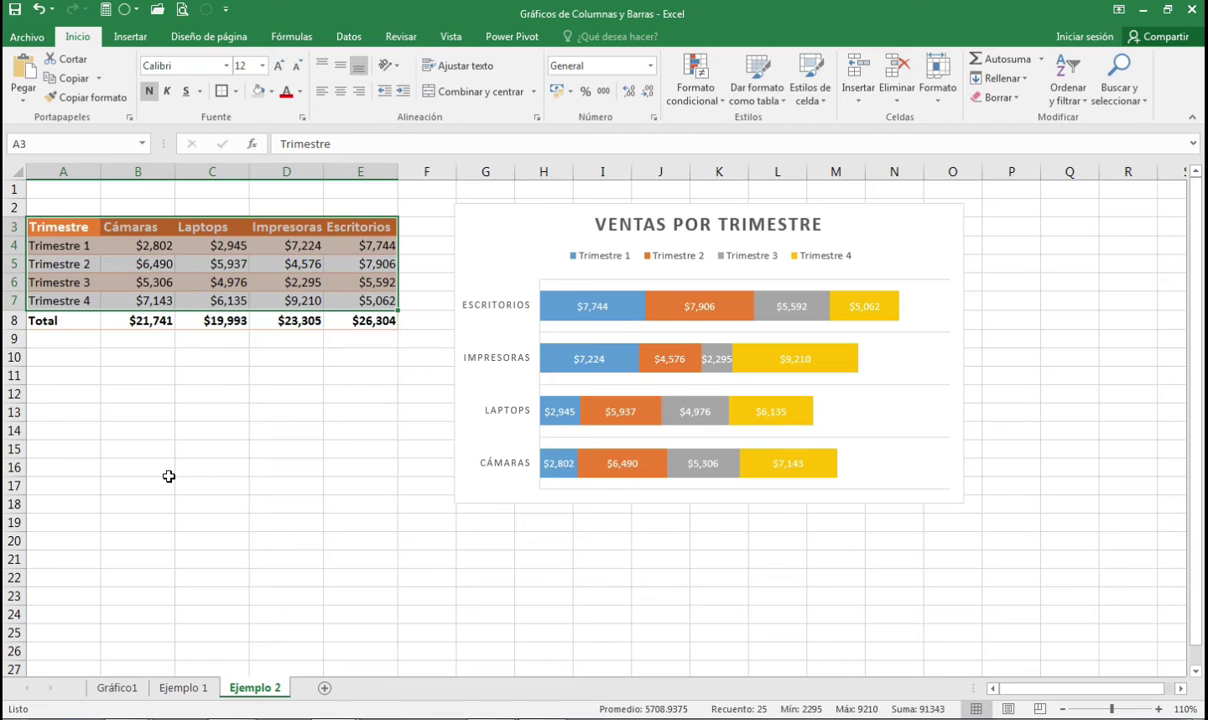
{"action": "key", "text": "alt+F1"}
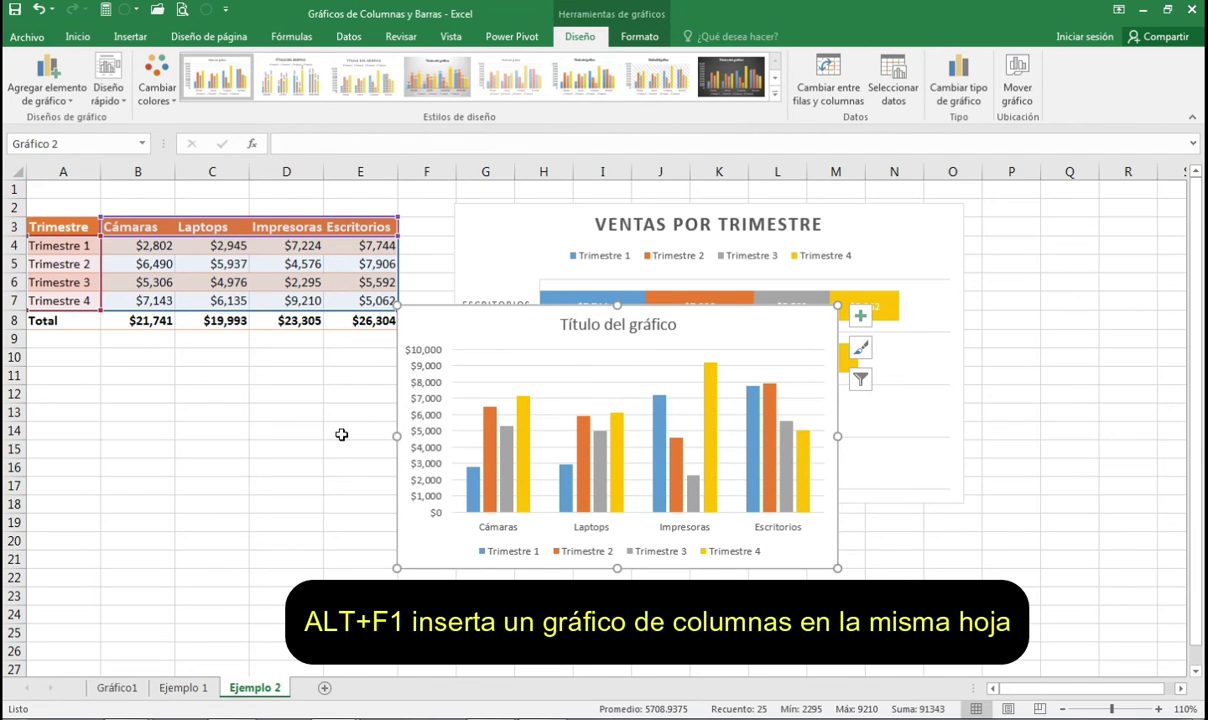
{"action": "left_click_drag", "start_coordinate": [530, 328], "coordinate": [187, 379]}
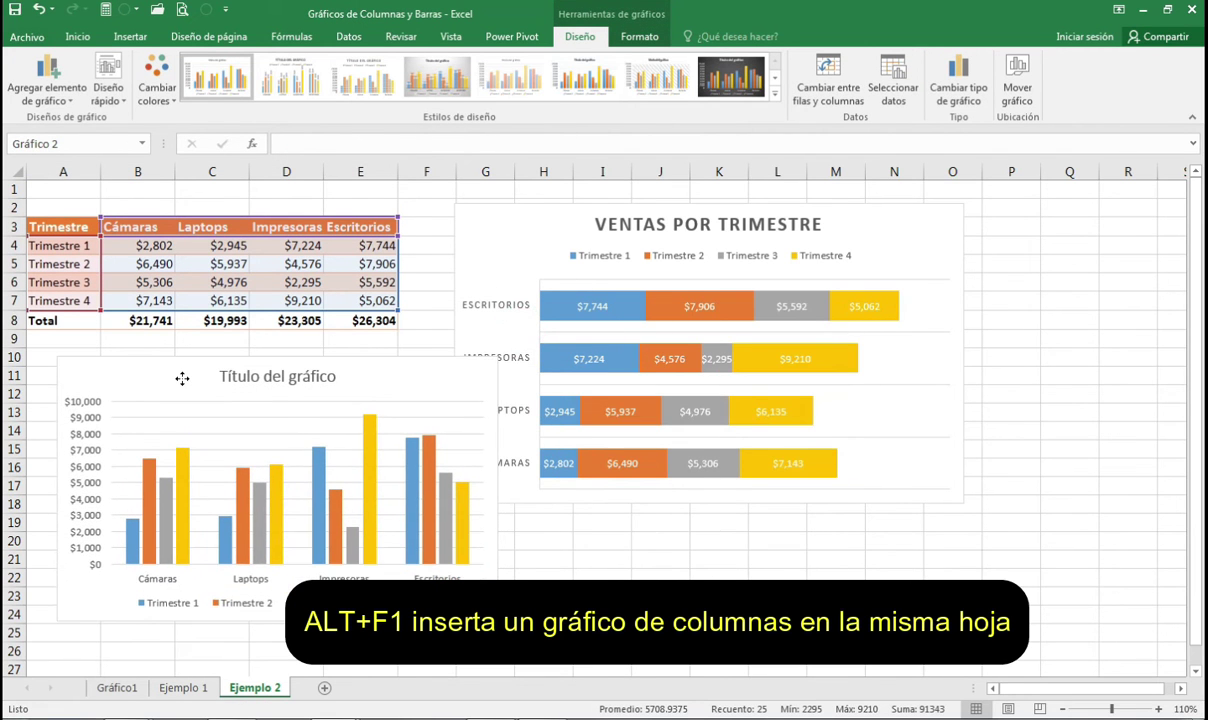
{"action": "left_click_drag", "start_coordinate": [561, 208], "coordinate": [731, 208]}
- Change the new column chart below the table to a clustered bar chart (Barra agrupada) and make it slightly taller
{"action": "left_click", "coordinate": [413, 367]}
{"action": "left_click", "coordinate": [968, 90]}
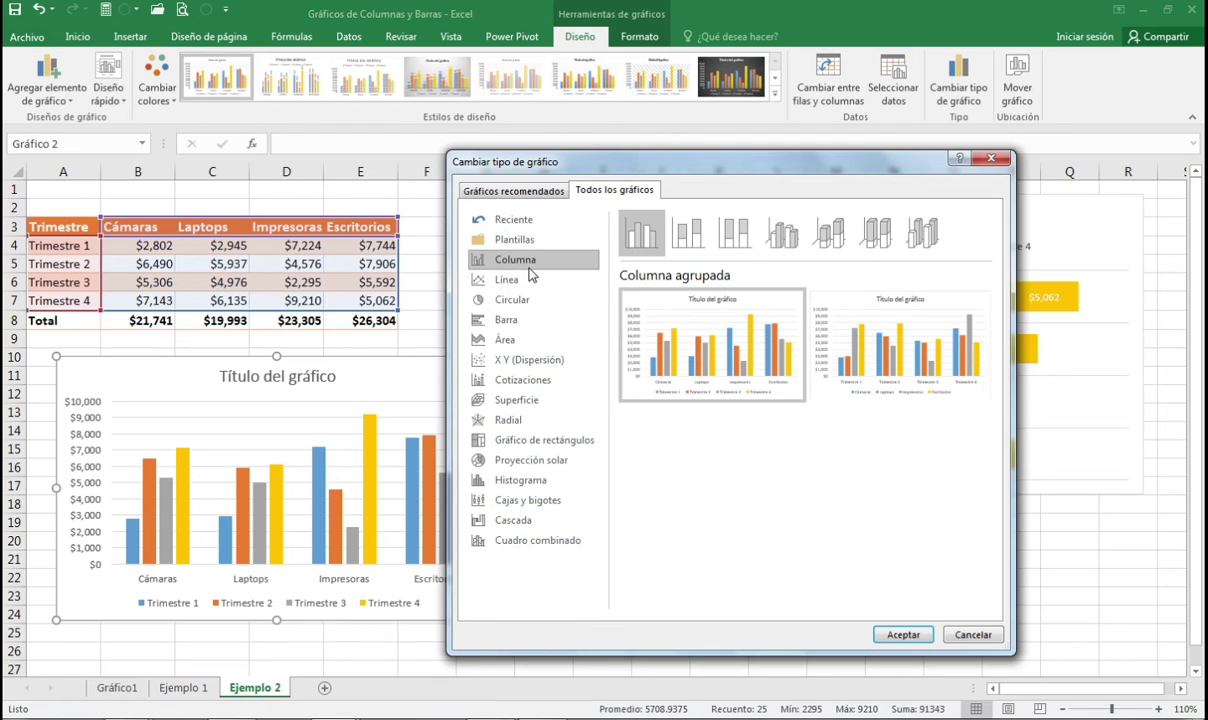
{"action": "left_click", "coordinate": [508, 319]}
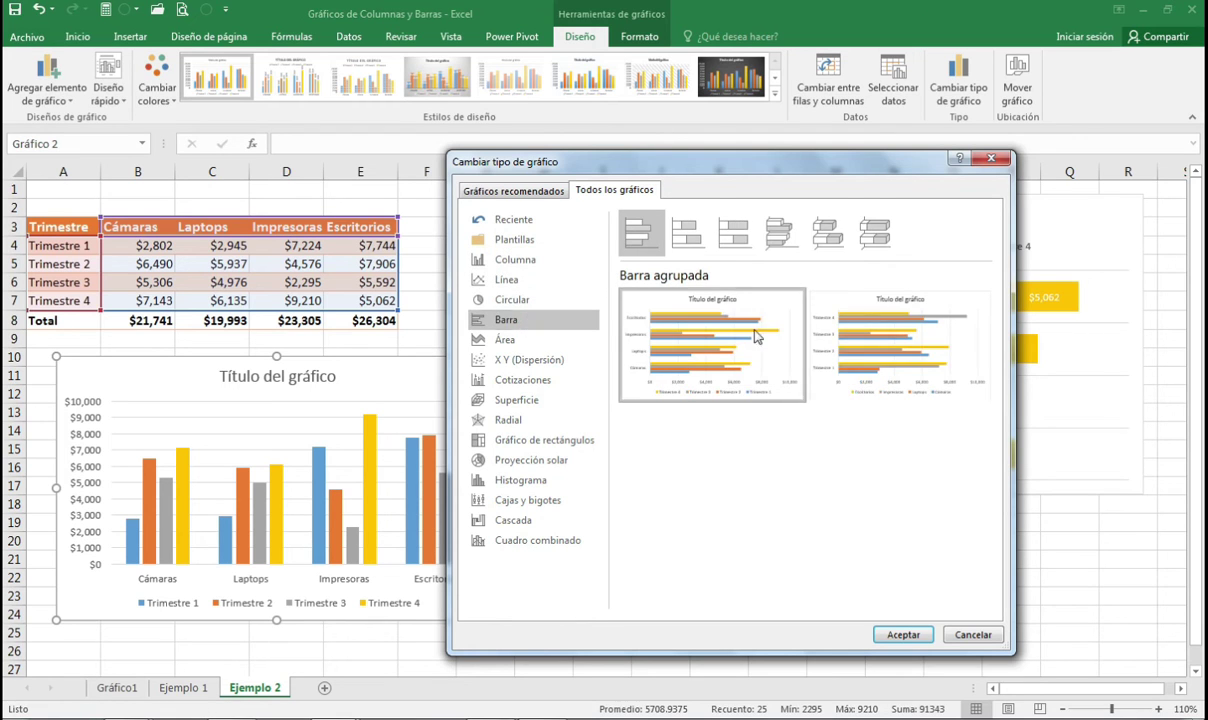
{"action": "left_click", "coordinate": [740, 240]}
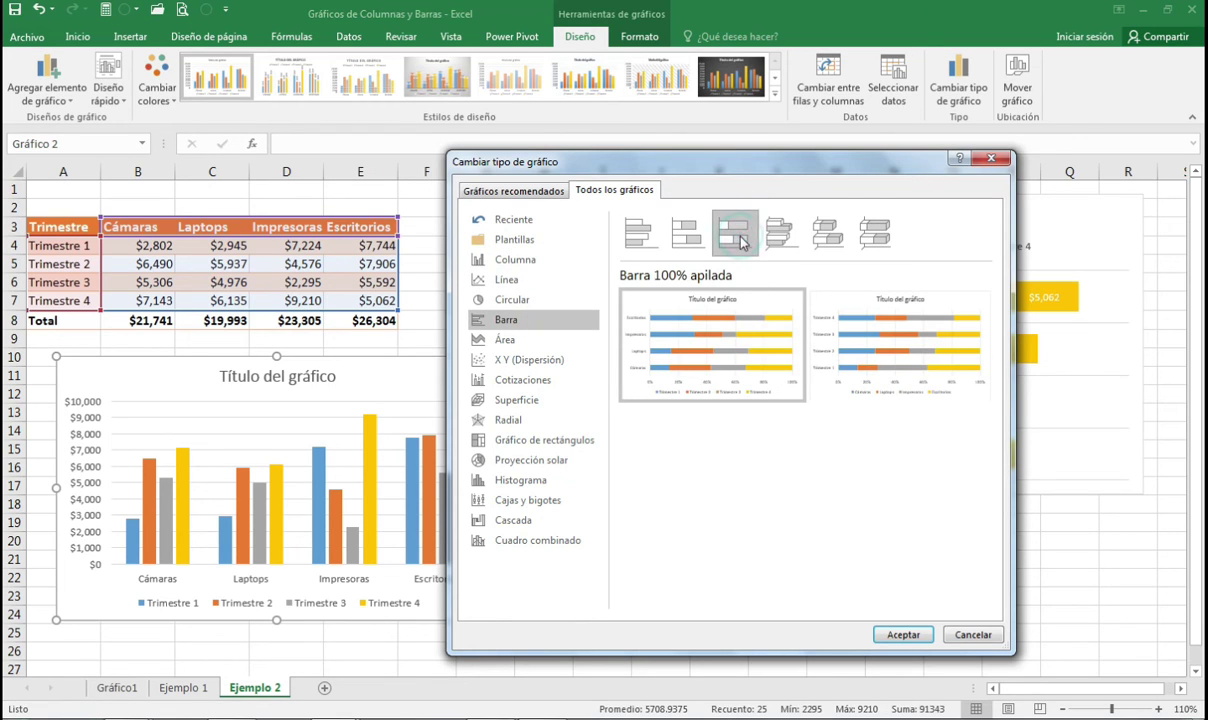
{"action": "left_click", "coordinate": [685, 232]}
{"action": "left_click", "coordinate": [638, 235]}
{"action": "key", "text": "Return"}
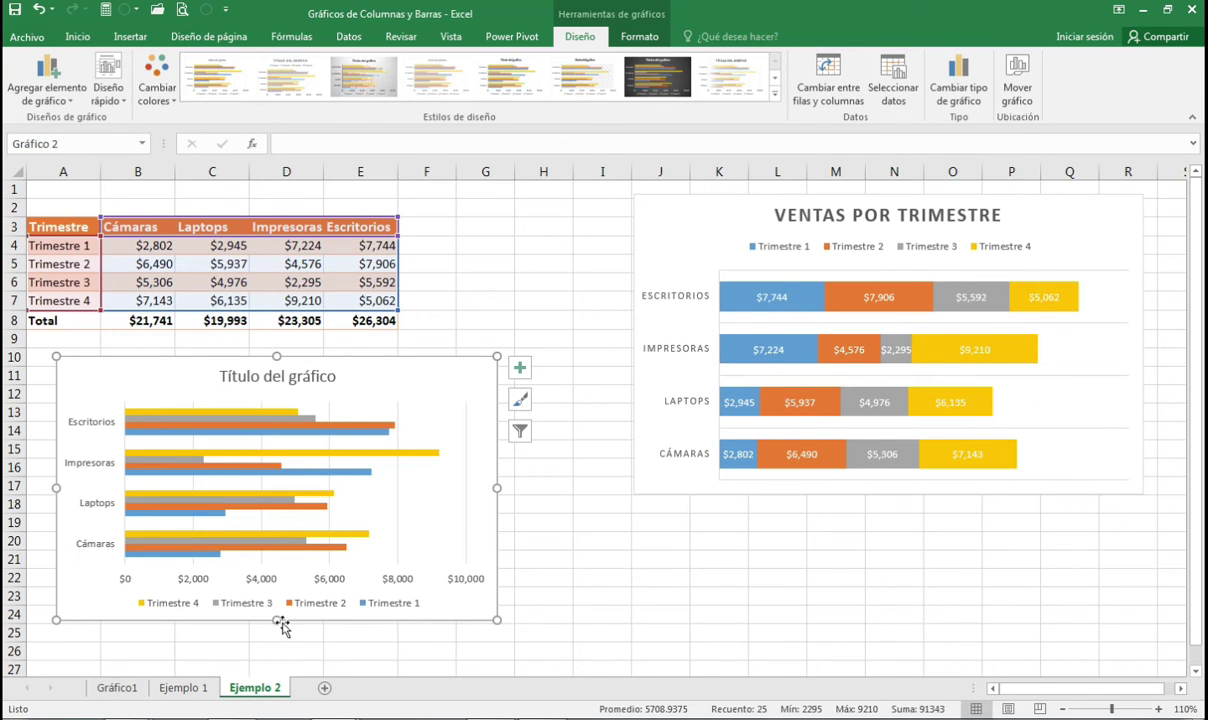
{"action": "left_click_drag", "start_coordinate": [271, 620], "coordinate": [272, 640]}
- Replace the clustered bar chart's placeholder title with "Ventas por Productos" and deselect the chart
{"action": "left_click", "coordinate": [305, 368]}
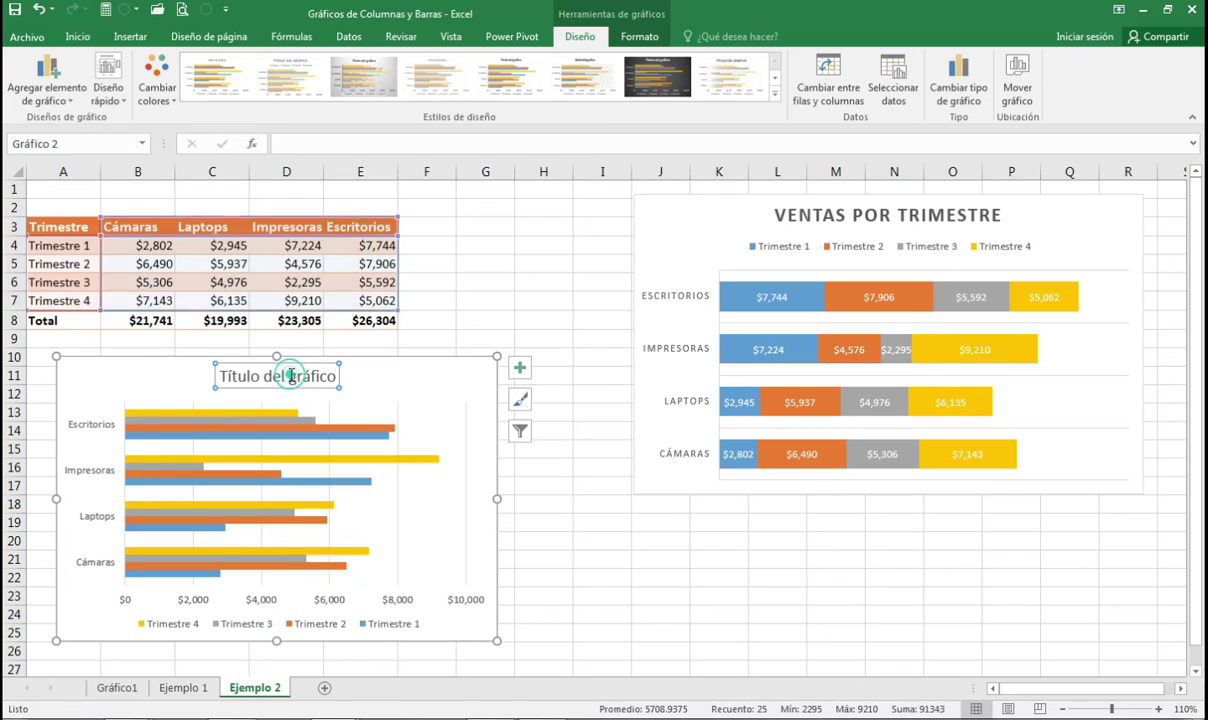
{"action": "left_click", "coordinate": [305, 362]}
{"action": "left_click", "coordinate": [326, 372]}
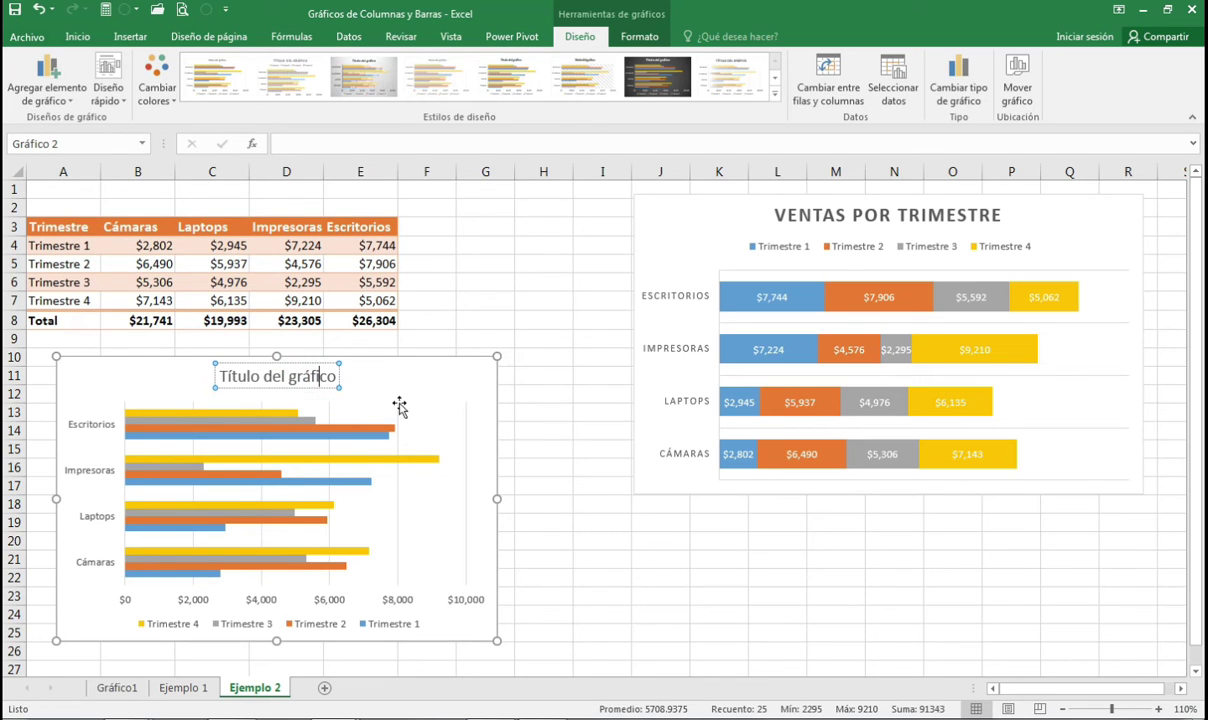
{"action": "key", "text": "BackSpace"}
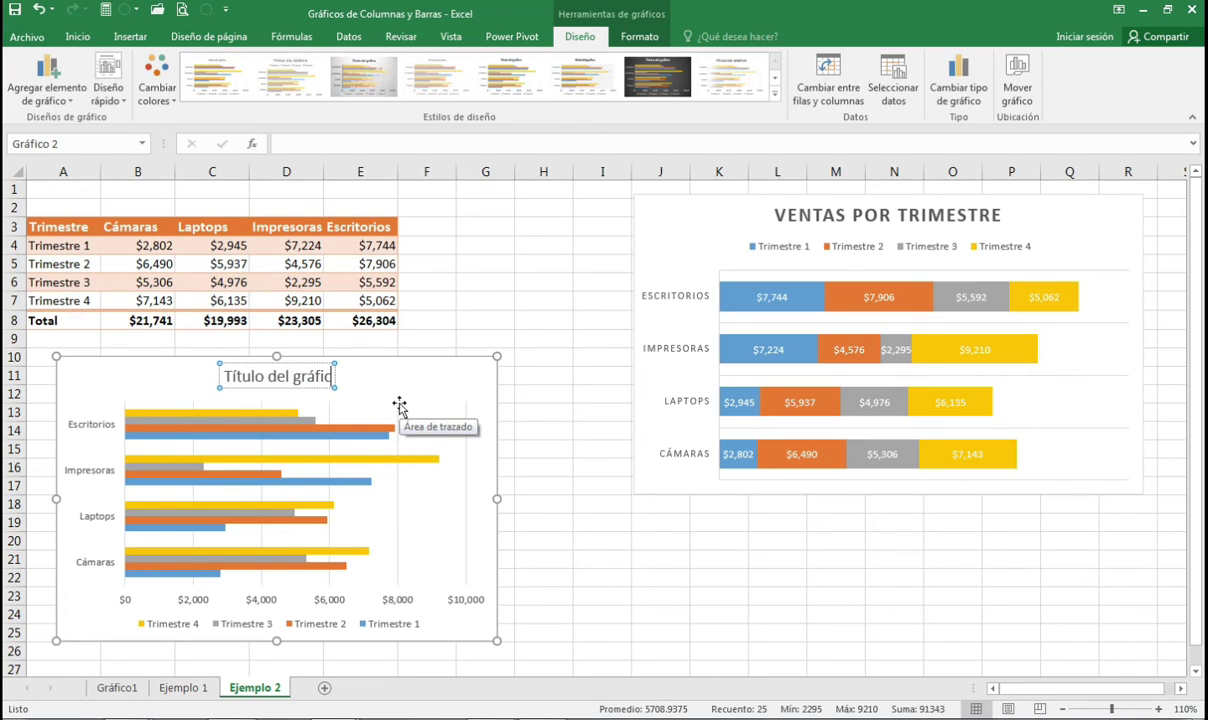
{"action": "key", "text": "BackSpace"}
{"action": "key", "text": "BackSpace"}
{"action": "key", "text": "BackSpace"}
{"action": "key", "text": "BackSpace"}
{"action": "key", "text": "BackSpace"}
{"action": "key", "text": "BackSpace"}
{"action": "key", "text": "BackSpace"}
{"action": "key", "text": "BackSpace"}
{"action": "key", "text": "BackSpace"}
{"action": "key", "text": "BackSpace"}
{"action": "key", "text": "BackSpace"}
{"action": "key", "text": "BackSpace"}
{"action": "key", "text": "BackSpace"}
{"action": "key", "text": "BackSpace"}
{"action": "key", "text": "BackSpace"}
{"action": "key", "text": "BackSpace"}
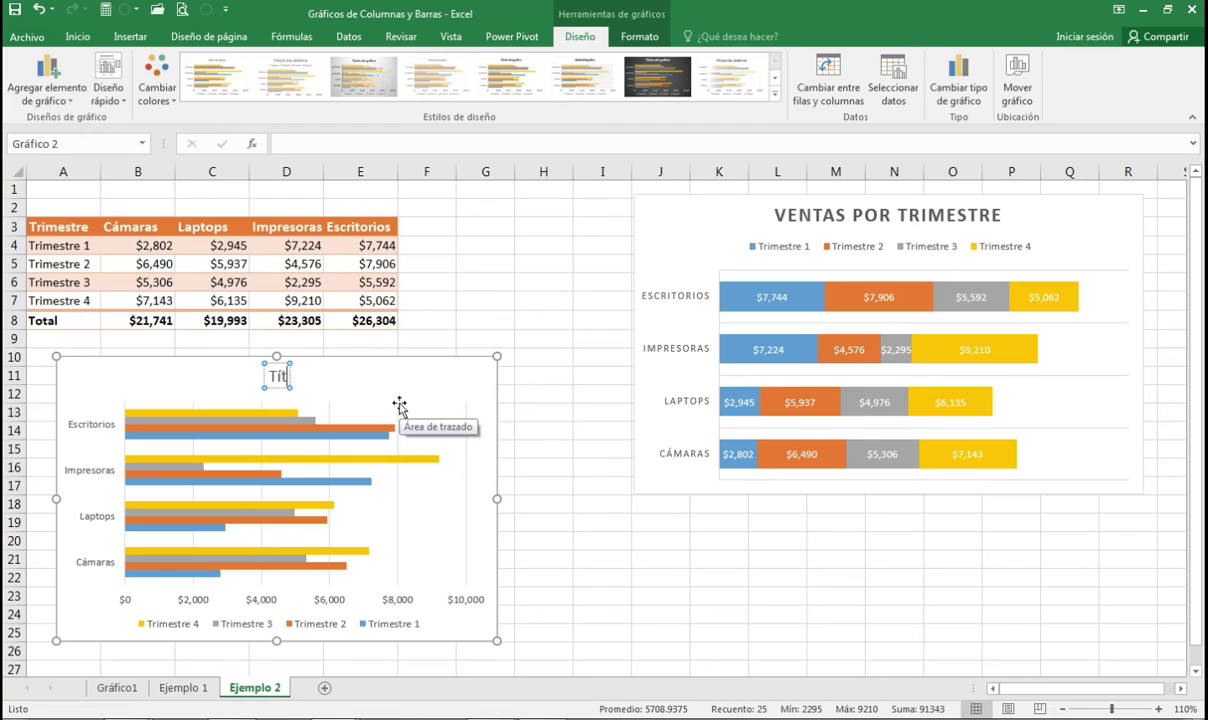
{"action": "key", "text": "BackSpace"}
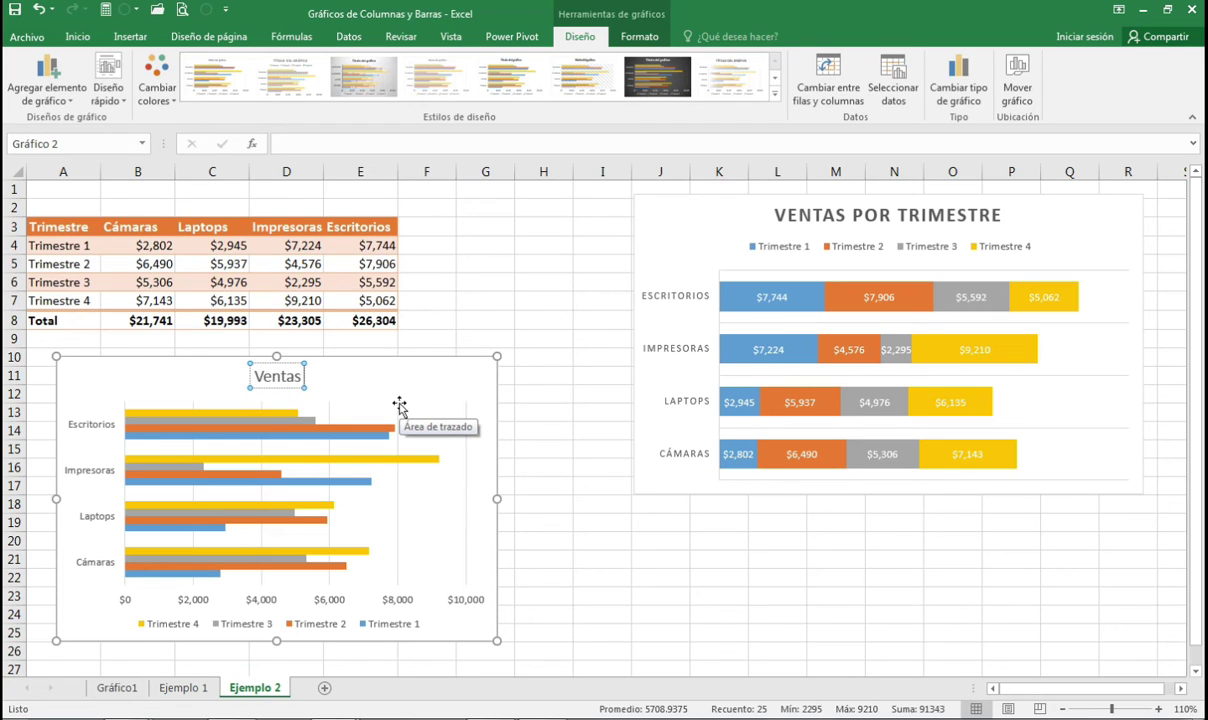
{"action": "type", "text": "por P"}
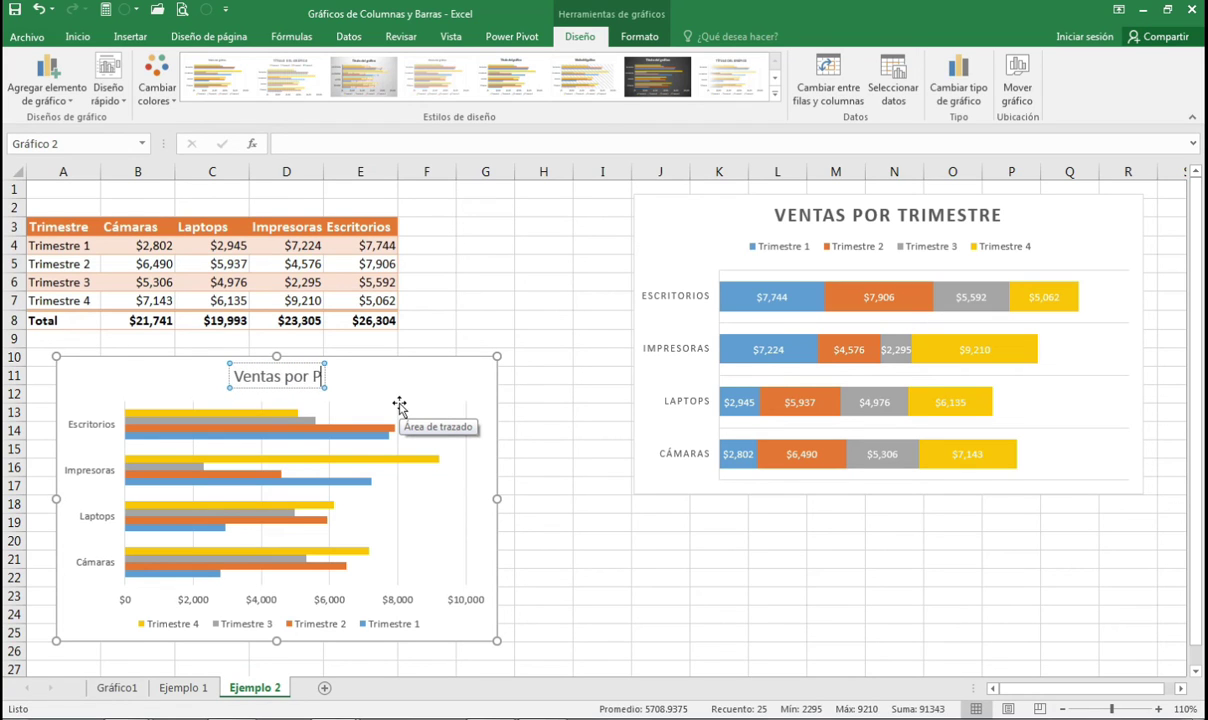
{"action": "type", "text": "roduc"}
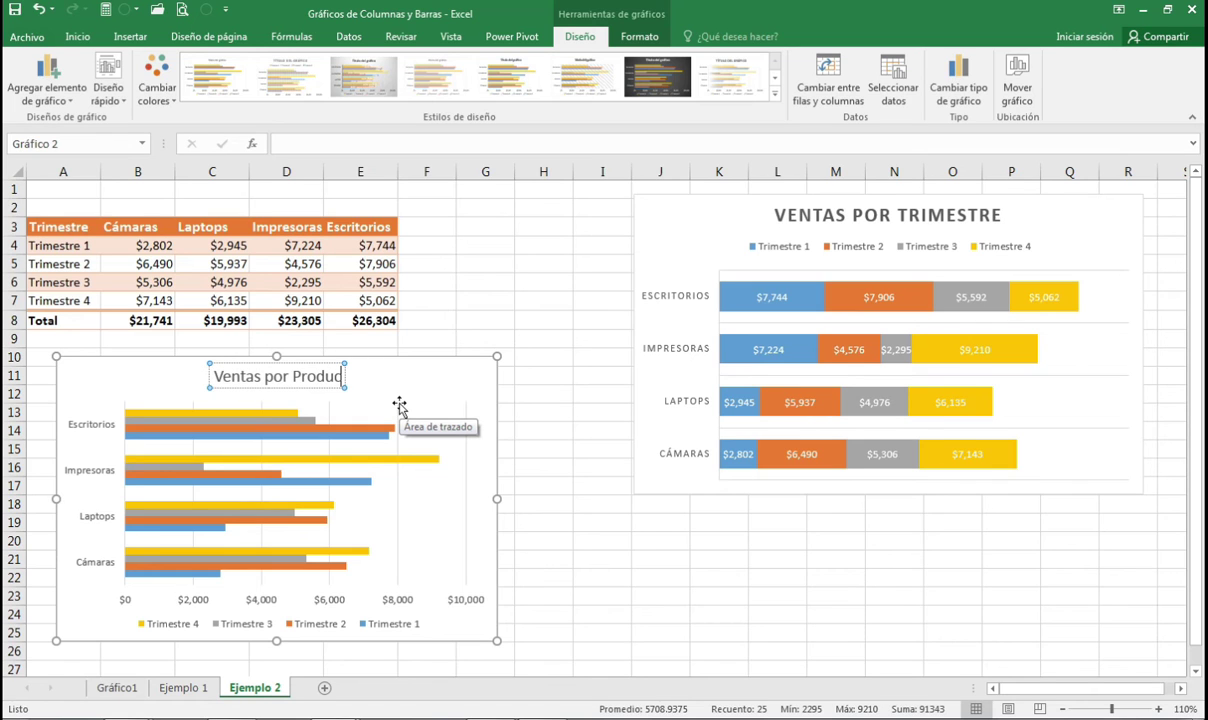
{"action": "type", "text": "tos"}
{"action": "left_click", "coordinate": [547, 242]}
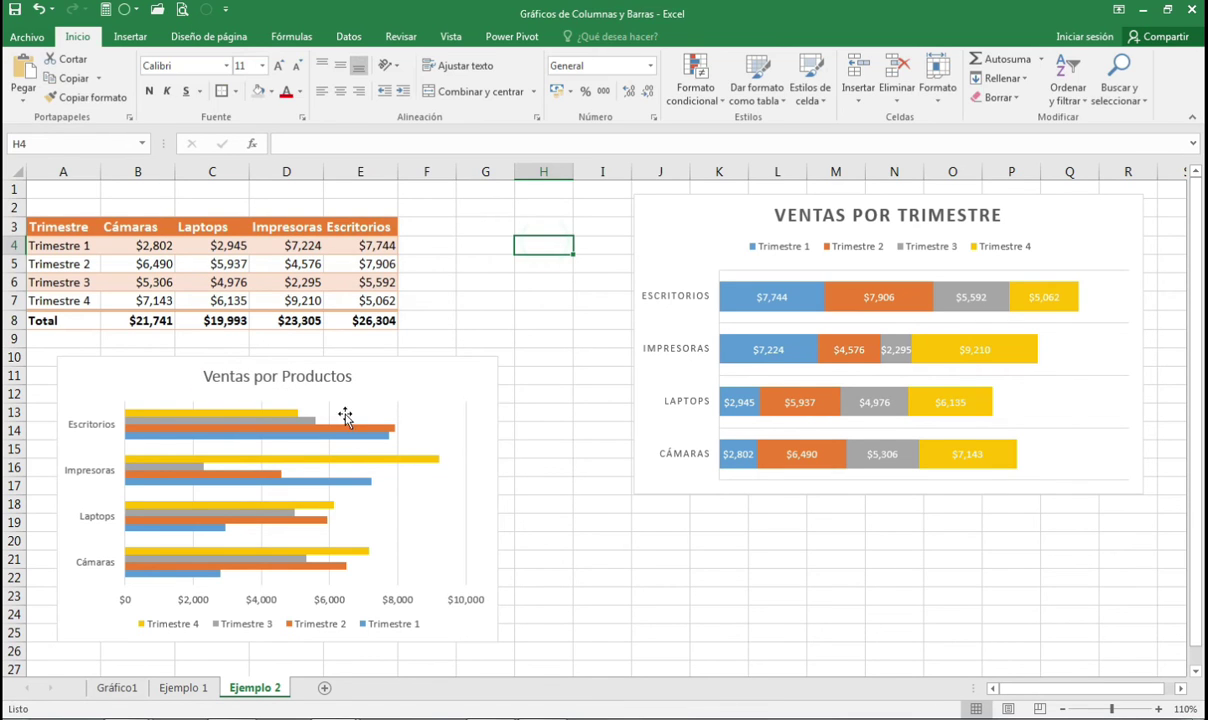
{"action": "left_click", "coordinate": [472, 374]}
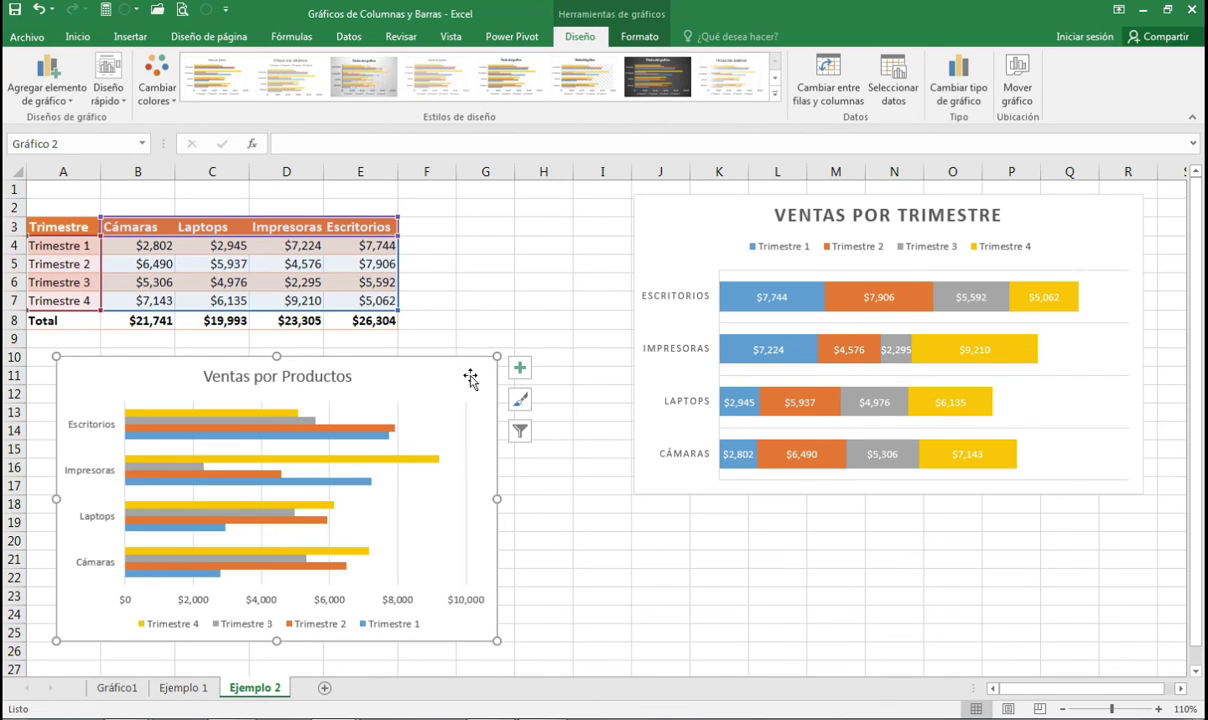
{"action": "left_click", "coordinate": [655, 68]}
{"action": "left_click", "coordinate": [600, 503]}
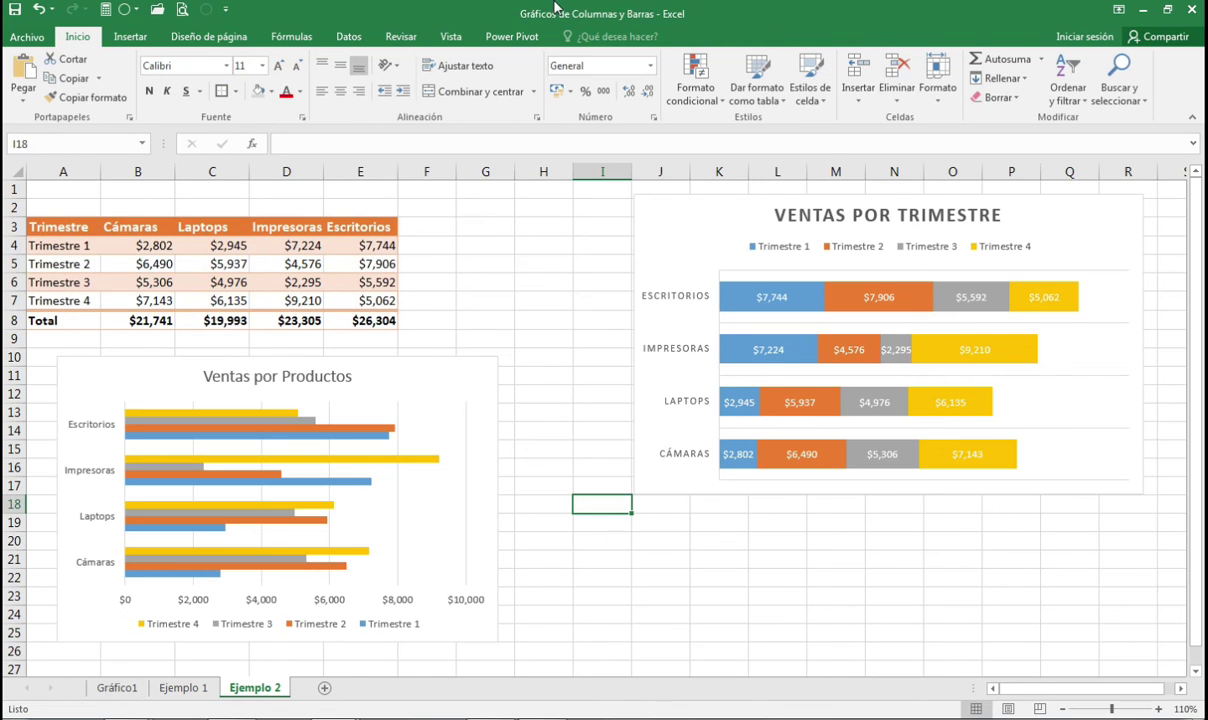
- Hide the gridlines (Líneas de cuadrícula) on the Ejemplo 2 sheet
{"action": "left_click", "coordinate": [485, 263]}
{"action": "left_click", "coordinate": [451, 36]}
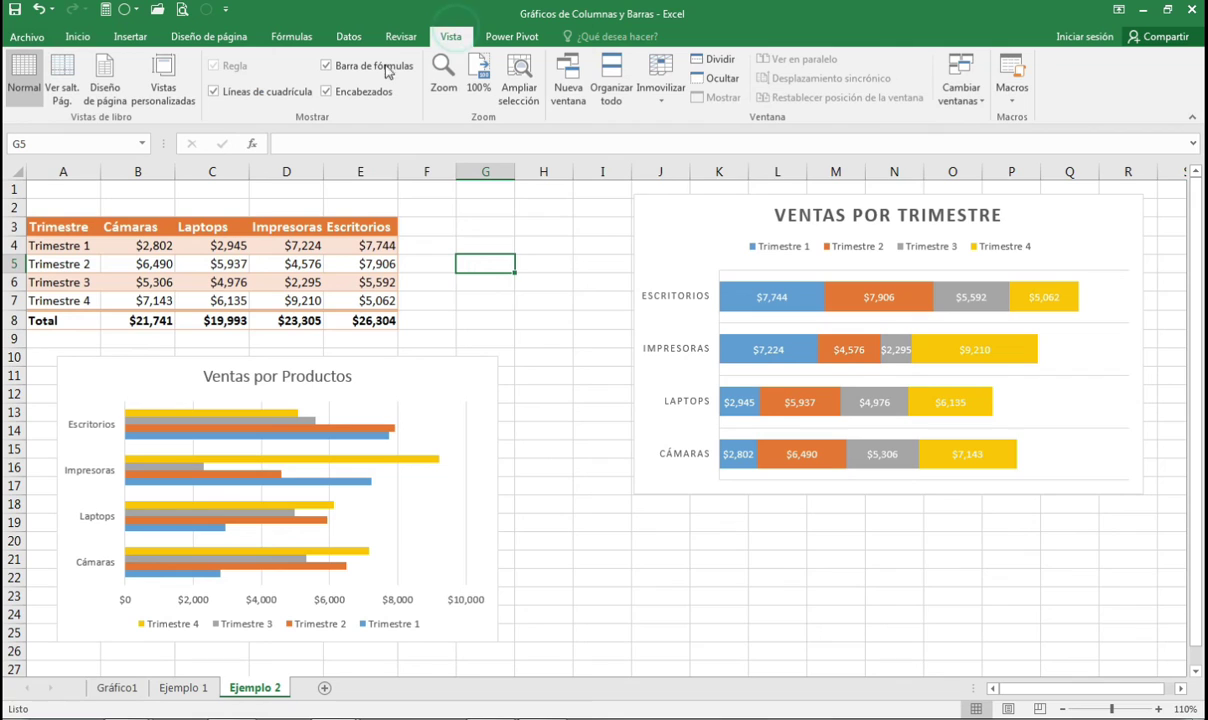
{"action": "left_click", "coordinate": [251, 90]}
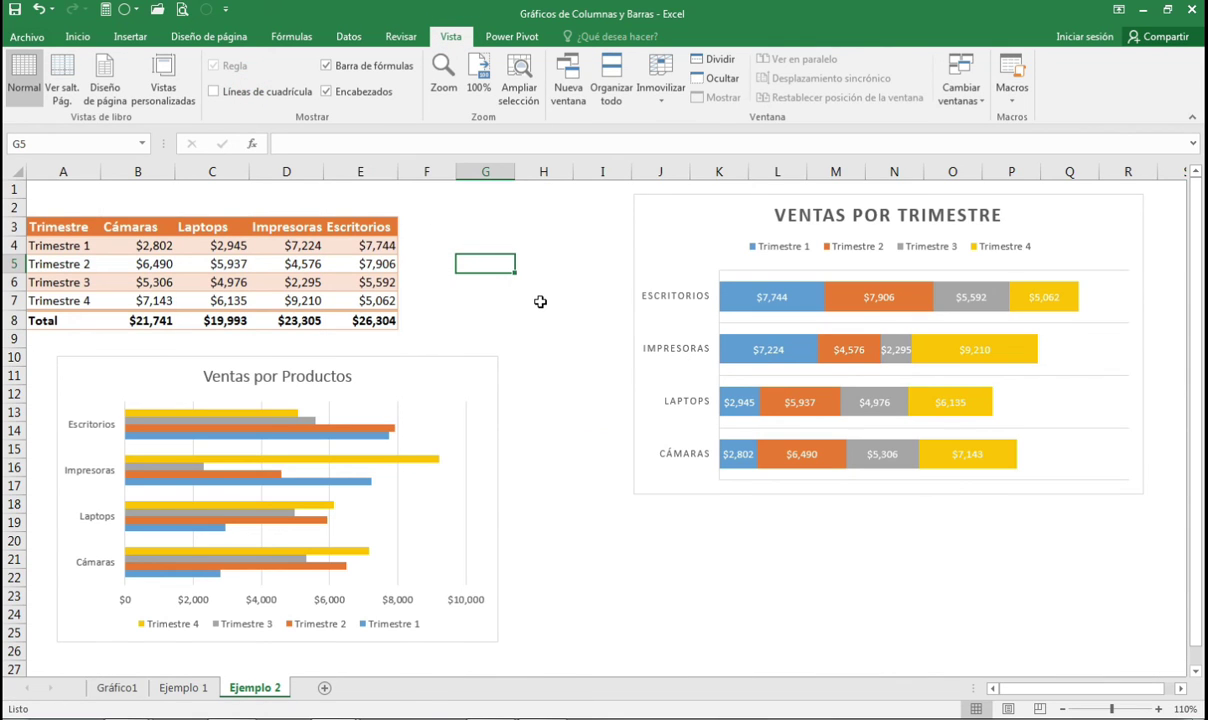